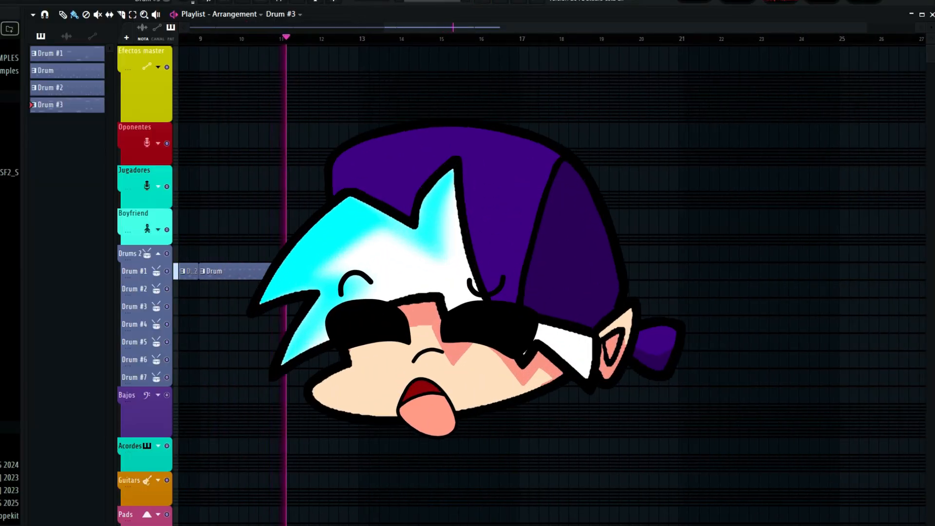
# Stop playback and place a Drum #2 pattern clip at bar 17 on the Drum #1 track.
pyautogui.press('space')
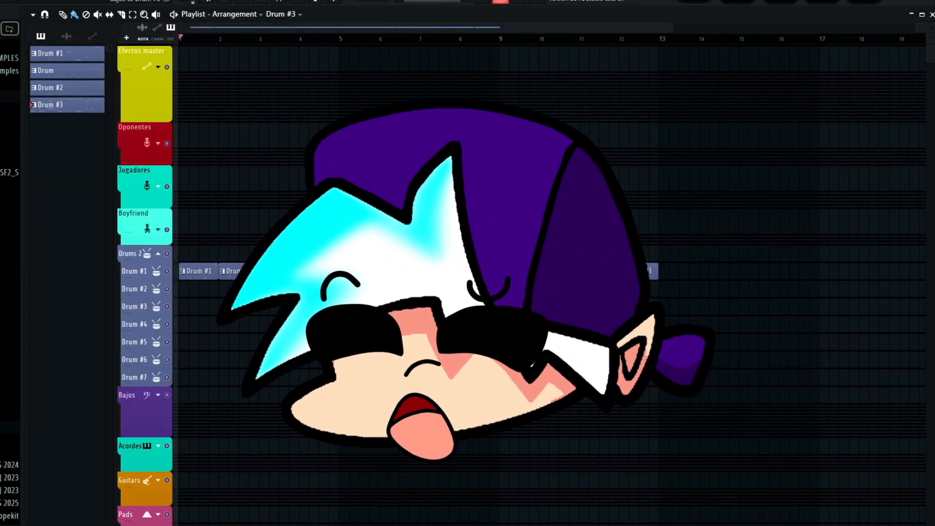
pyautogui.hscroll(7, 550, 271)
pyautogui.click(67, 87)
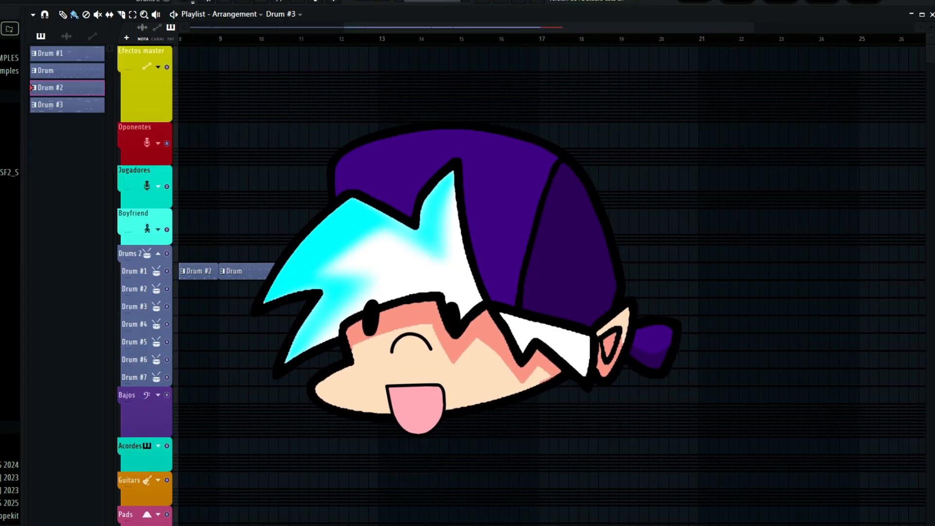
pyautogui.click(542, 271)
# Play the arrangement and review the sequence of drum clips on the Drum #1 track.
pyautogui.hscroll(-5, 543, 271)
pyautogui.press('space')
pyautogui.hscroll(5, 543, 271)
pyautogui.hscroll(-6, 543, 271)
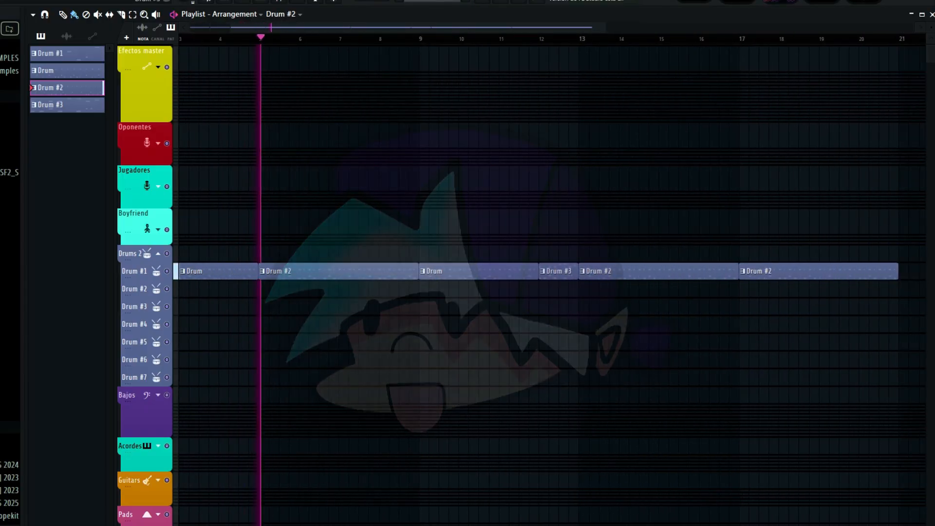
pyautogui.hscroll(2, 543, 271)
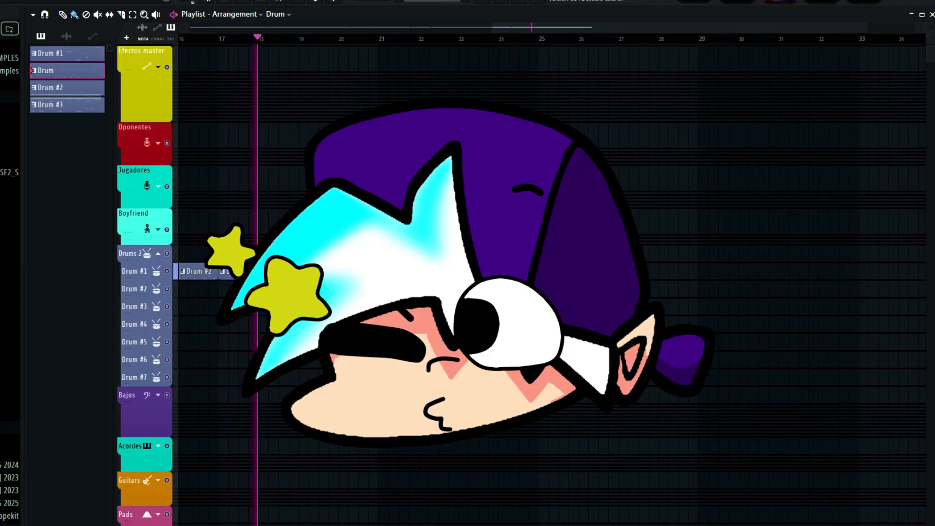
# Stop playback and place a Drum #2 pattern clip at bar 20 on the Drum #1 track.
pyautogui.press('space')
pyautogui.click(68, 88)
pyautogui.click(345, 271)
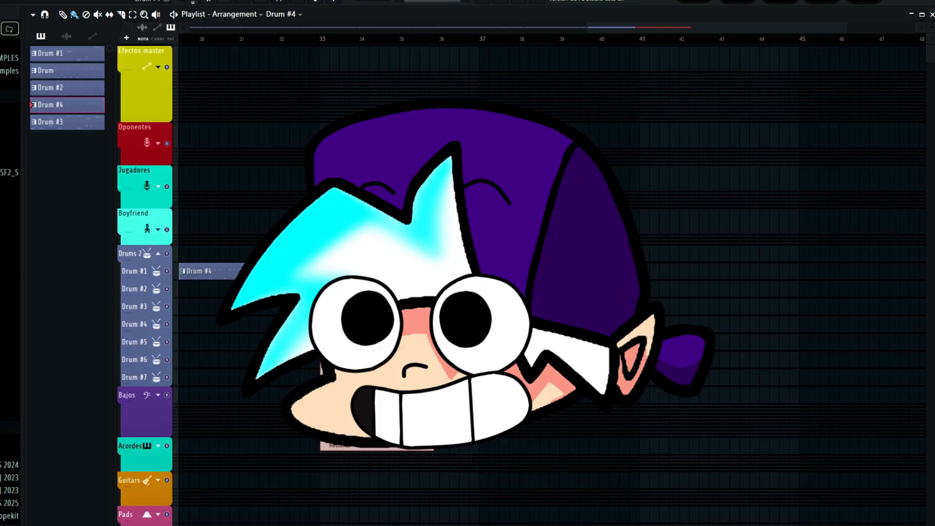
# Make the drum clip at bar 33 a unique pattern and open its MT-PowerDrumKit instrument.
pyautogui.click(370, 369)
pyautogui.press('F6')
pyautogui.click(106, 41)
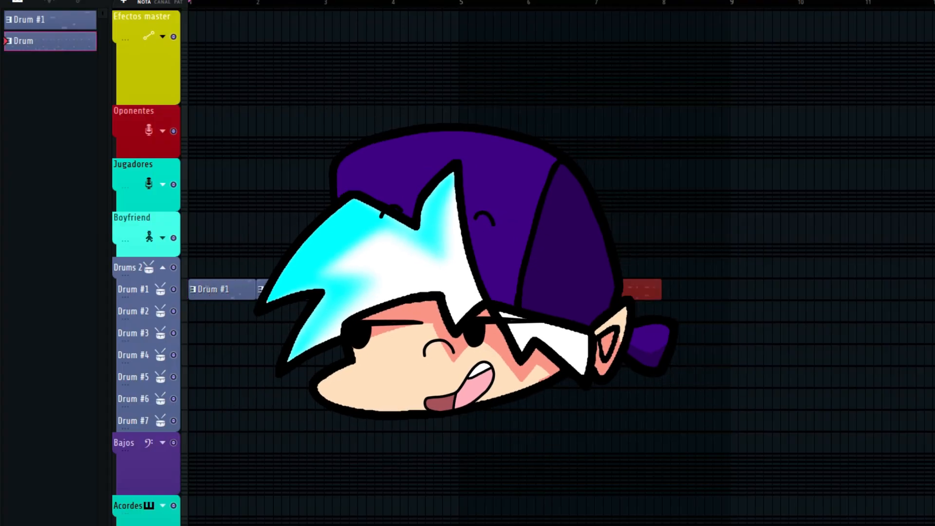
# Make the Drum clip at bar 5 a unique pattern, view its MT-PowerDrumKit grooves and fills, and close the instrument.
pyautogui.click(463, 289)
pyautogui.click(498, 425)
pyautogui.press('F6')
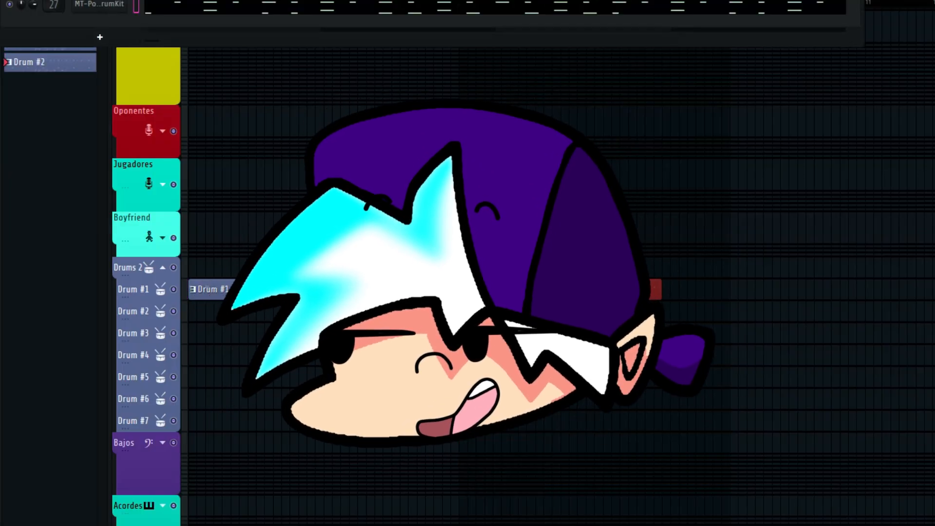
pyautogui.click(100, 5)
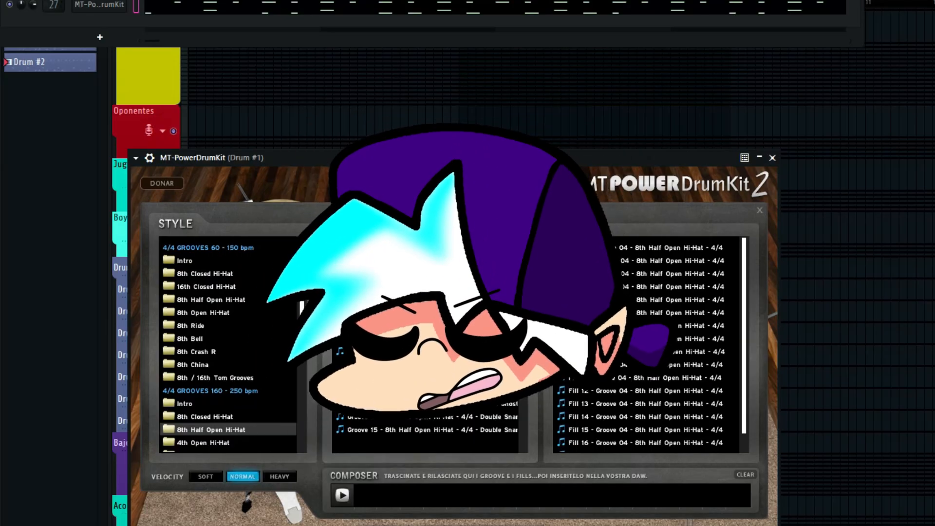
pyautogui.press('F6')
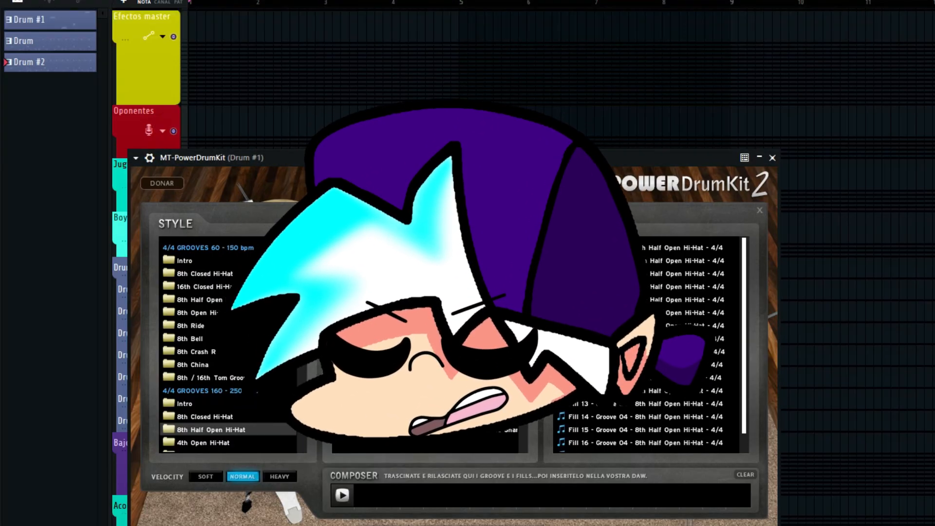
pyautogui.click(772, 158)
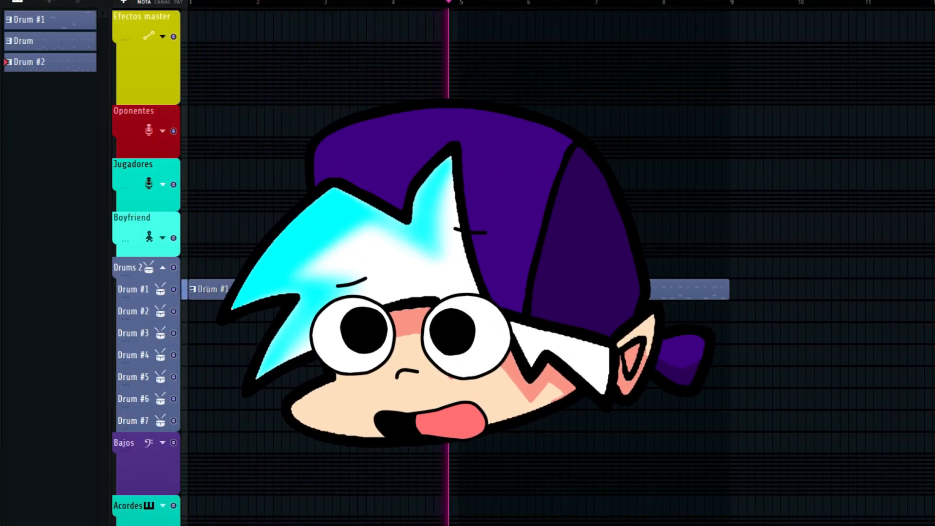
# Place a three-bar Drum clip at bar 9 on the Drum #1 track and stop playback.
pyautogui.moveTo(594, 289); pyautogui.dragTo(898, 289)
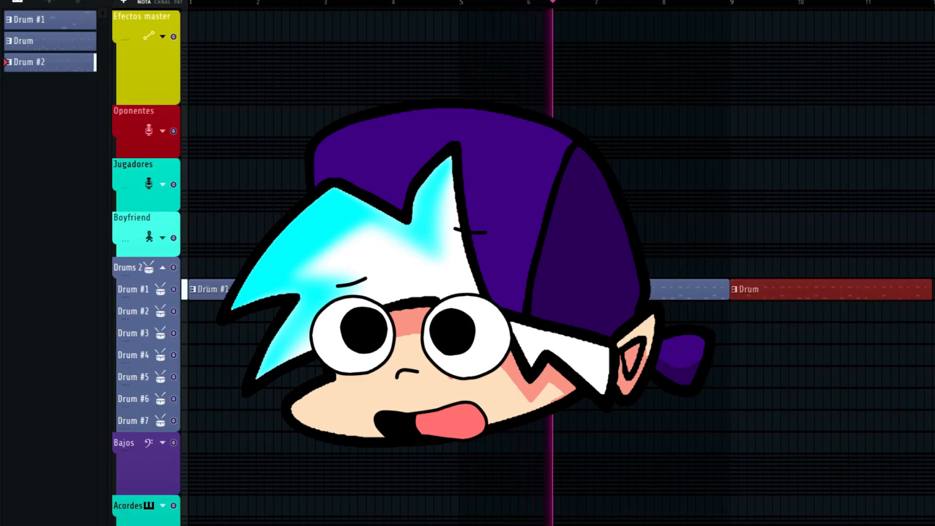
pyautogui.scroll(-1, 600, 289)
pyautogui.hscroll(-2, 600, 290)
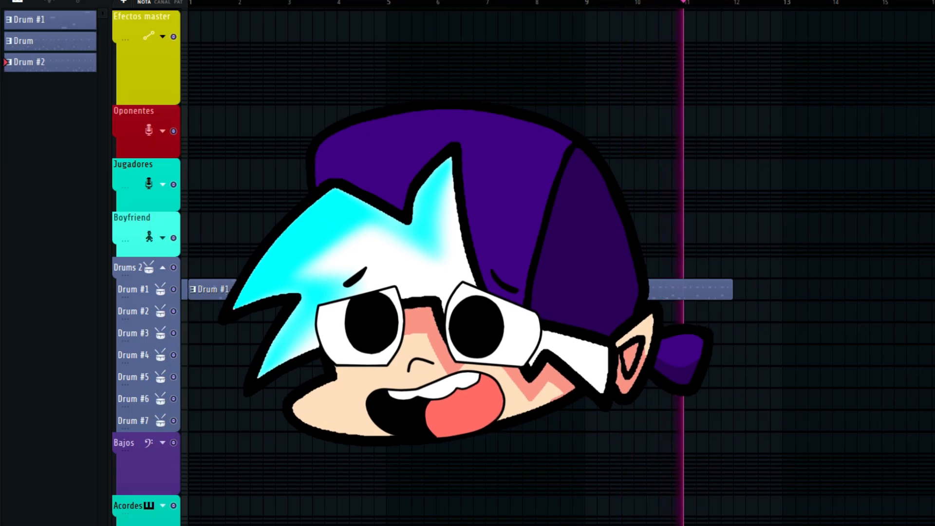
pyautogui.press('space')
# Add a Drum #2 clip at bar 12, make it a unique pattern, and open its MT-PowerDrumKit grooves and fills.
pyautogui.click(745, 289)
pyautogui.click(738, 289)
pyautogui.click(774, 423)
pyautogui.press('F6')
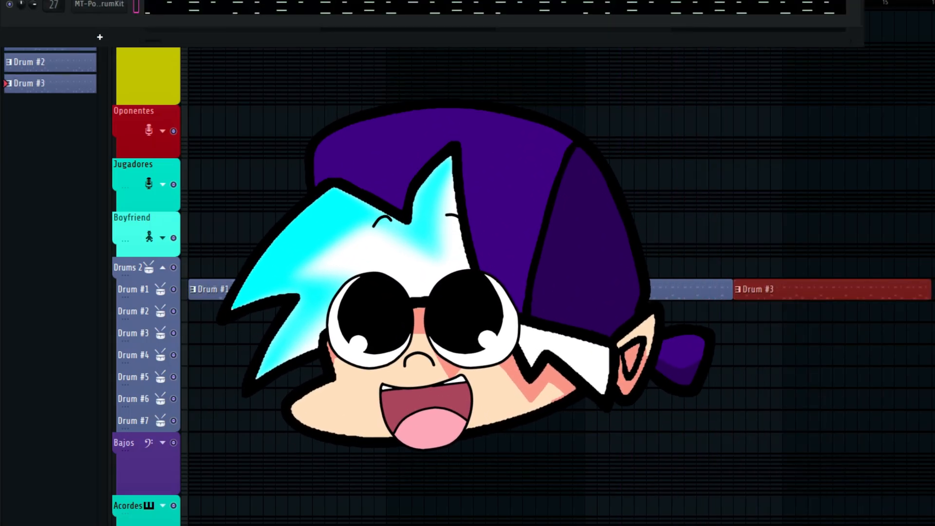
pyautogui.click(99, 5)
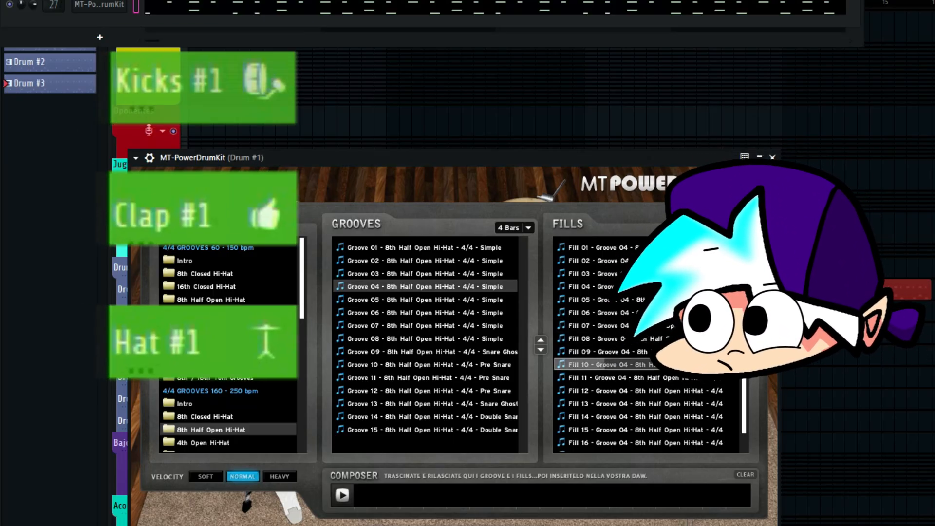
pyautogui.press('F6')
pyautogui.press('F7')
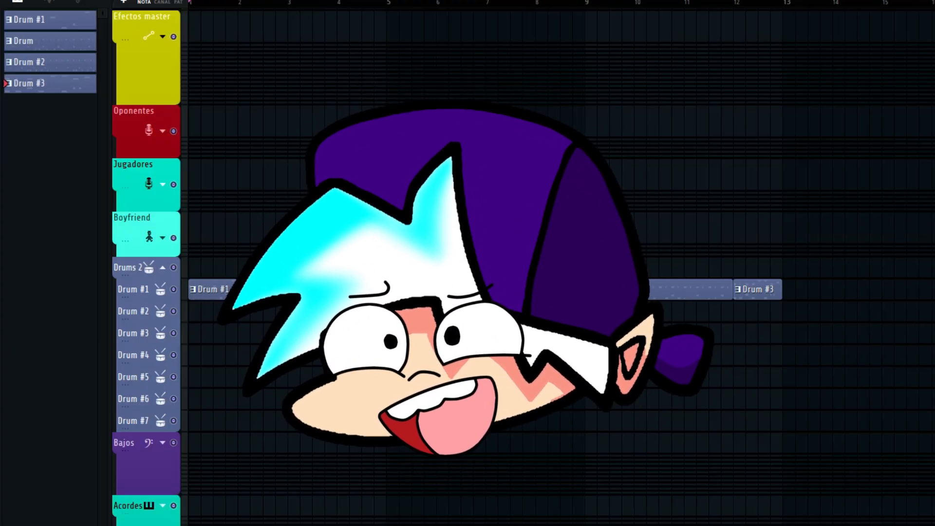
# Delete the one-bar Drum #3 clip at bar 17 and play the arrangement.
pyautogui.hscroll(2, 560, 289)
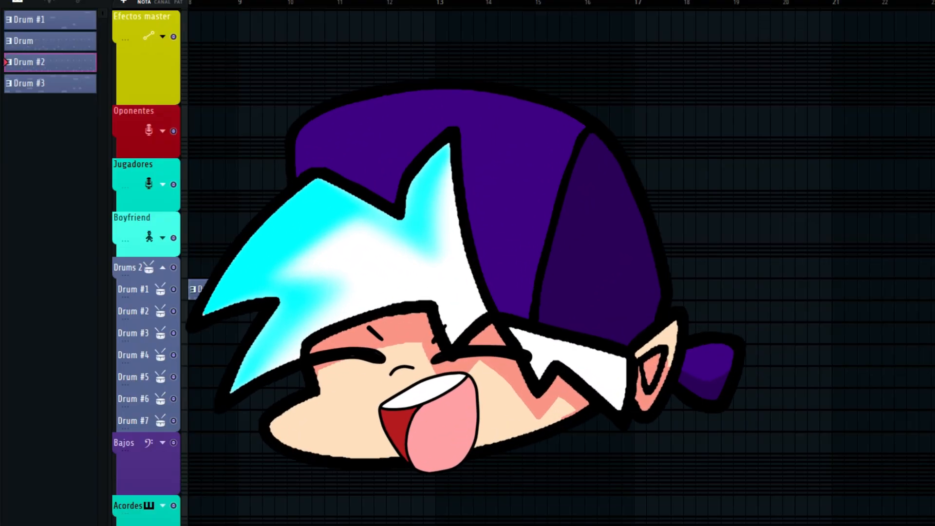
pyautogui.click(639, 289)
pyautogui.click(639, 289)
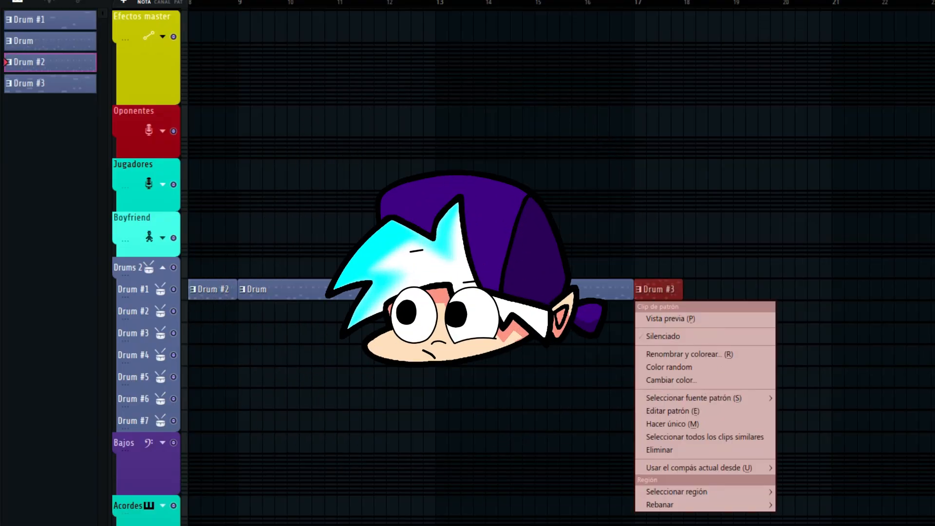
pyautogui.click(659, 450)
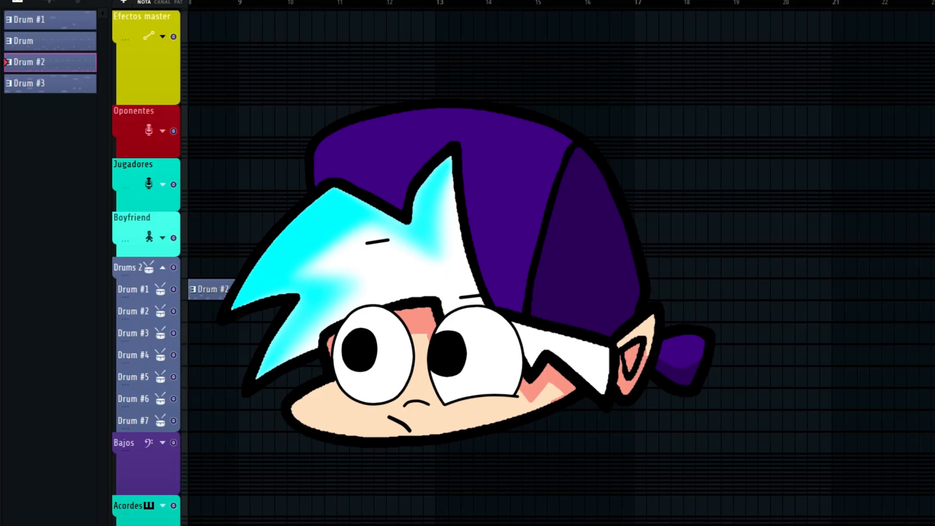
pyautogui.press('space')
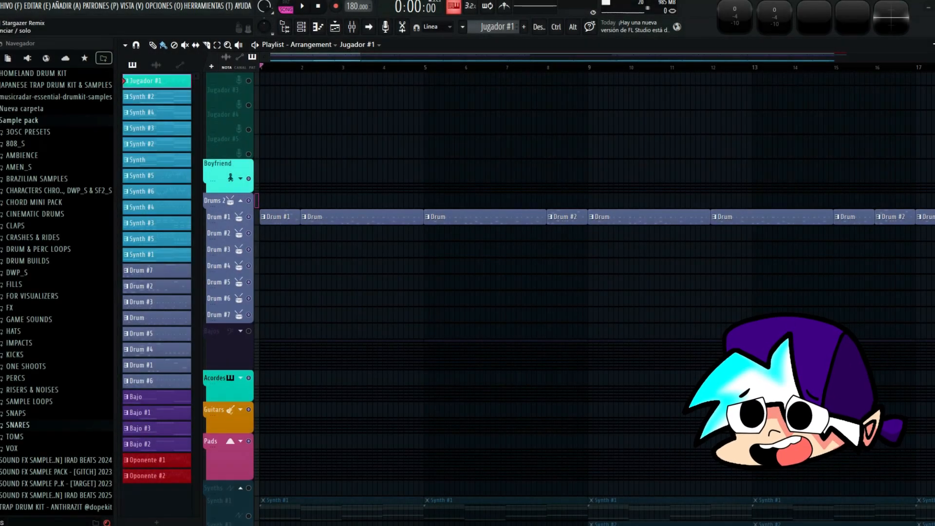
# Examine the MT-PowerDrumKit instrument from the channel rack, close it, and play the arrangement.
pyautogui.press('F6')
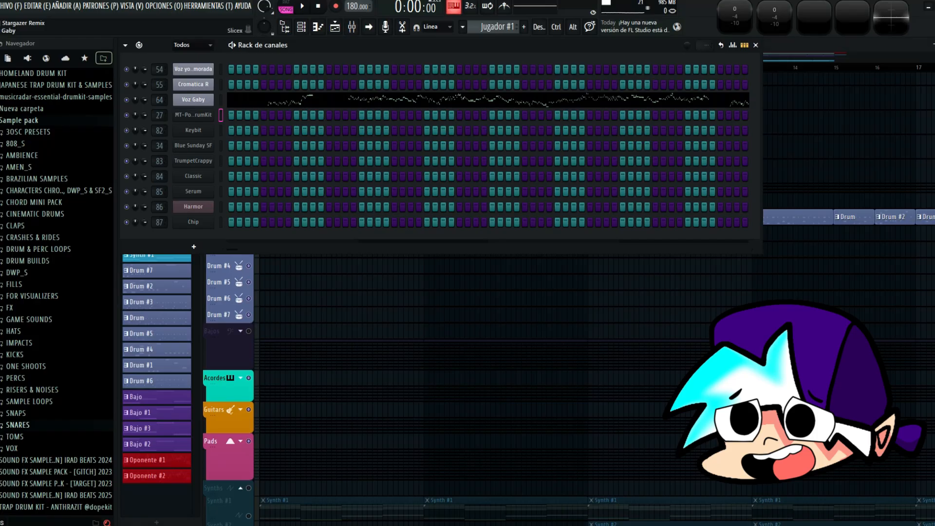
pyautogui.click(193, 115)
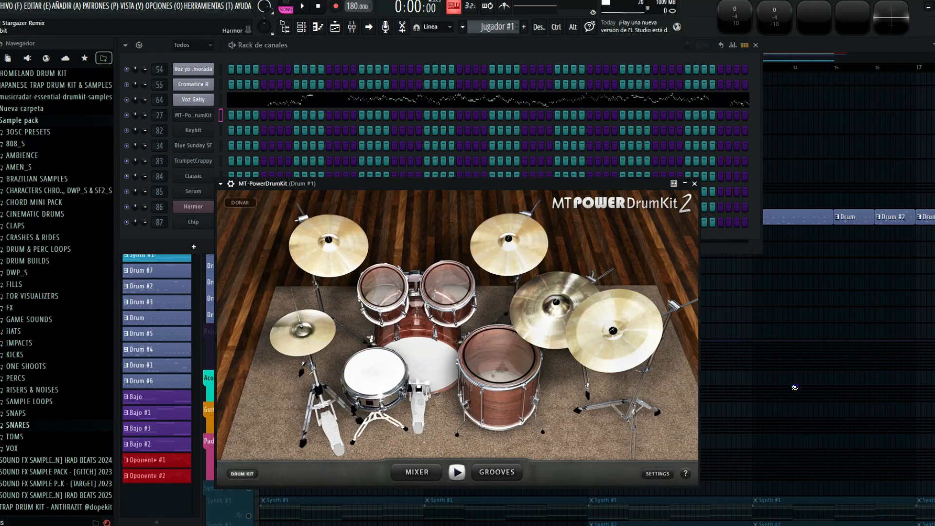
pyautogui.press('Escape')
pyautogui.press('Escape')
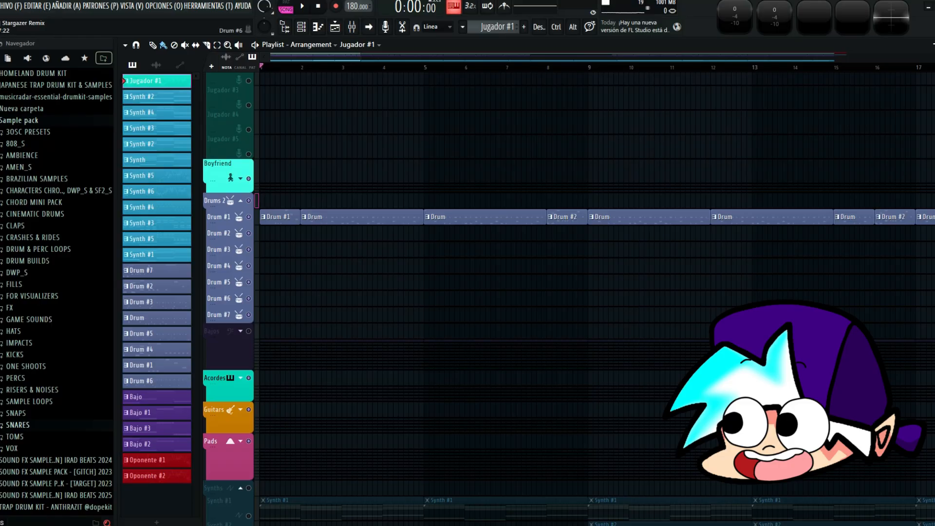
pyautogui.press('space')
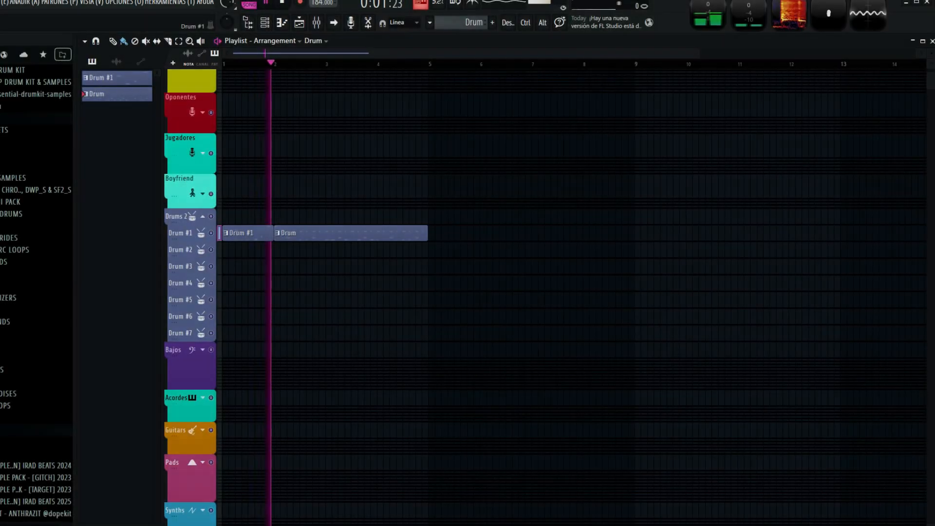
# Add a Drum clip at bar 5, make it a unique pattern, close the drum kit windows, and start playback.
pyautogui.scroll(1, 458, 246)
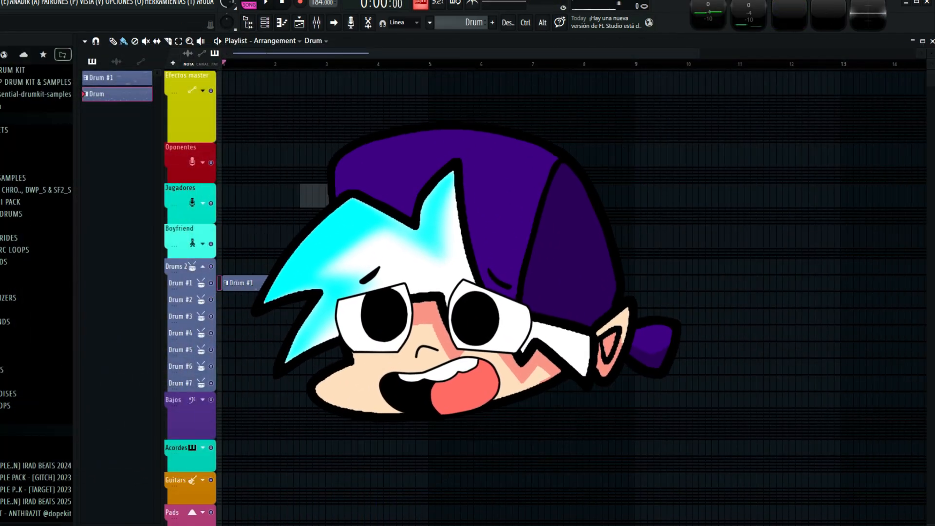
pyautogui.click(432, 283)
pyautogui.click(432, 282)
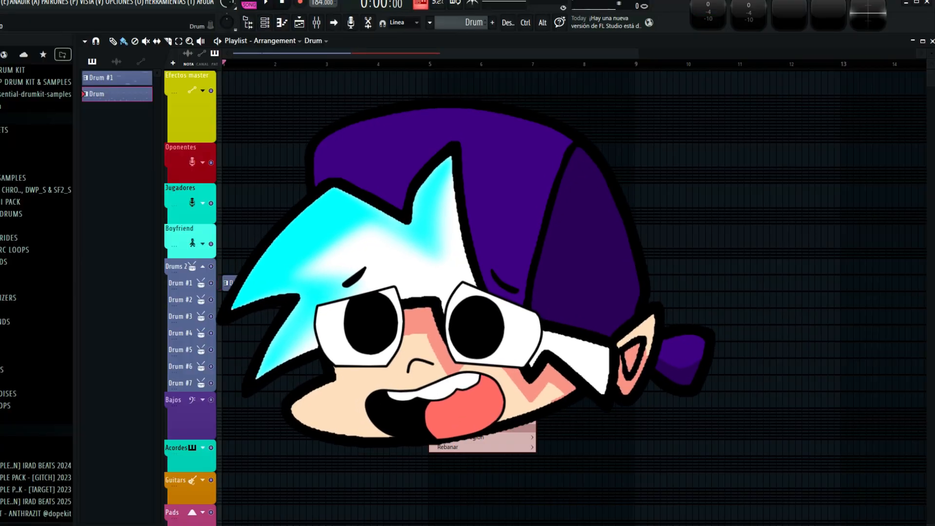
pyautogui.click(468, 360)
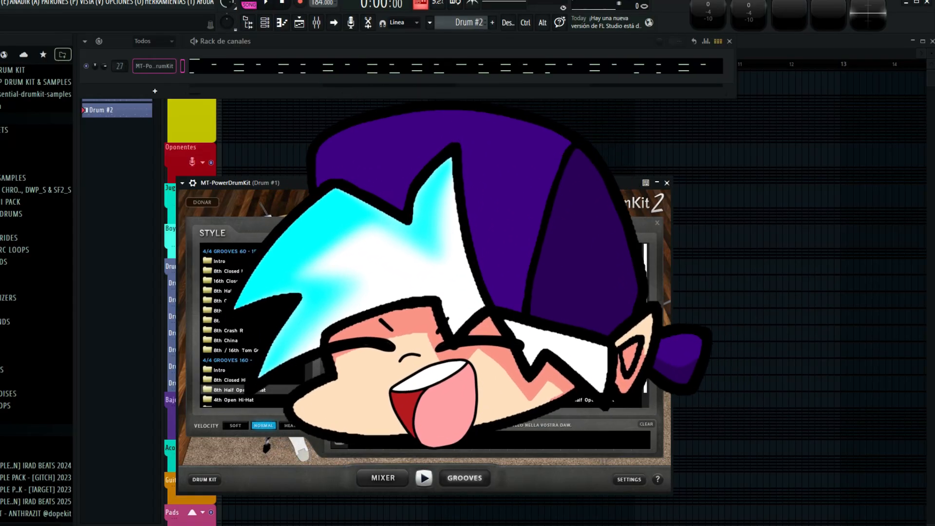
pyautogui.press('F6')
pyautogui.press('Escape')
pyautogui.press('space')
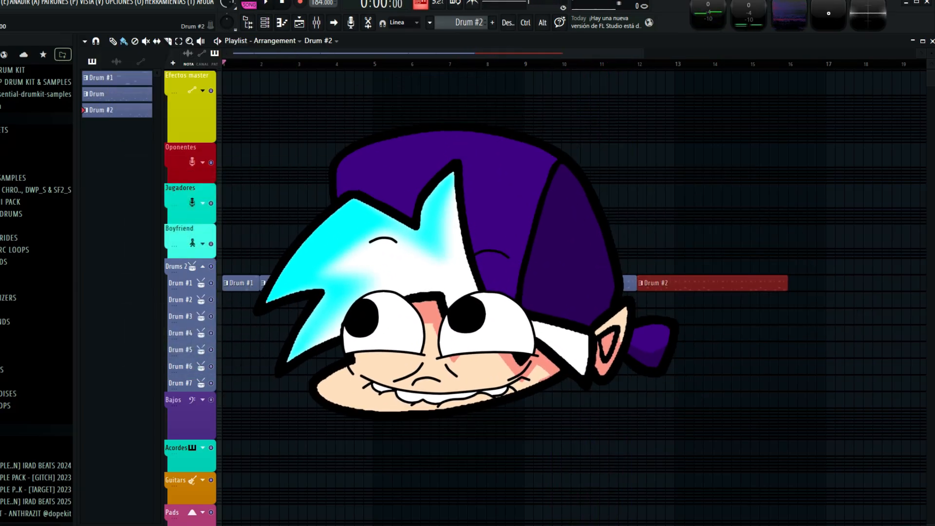
# Add a Drum #2 clip at bar 12, make it a unique pattern, and open its MT-PowerDrumKit instrument.
pyautogui.click(641, 283)
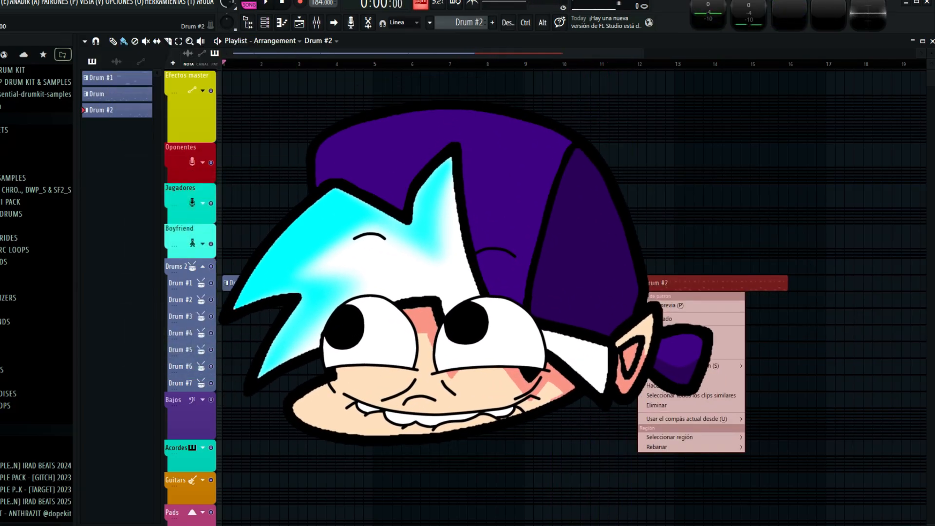
pyautogui.click(657, 385)
pyautogui.press('F6')
pyautogui.click(154, 65)
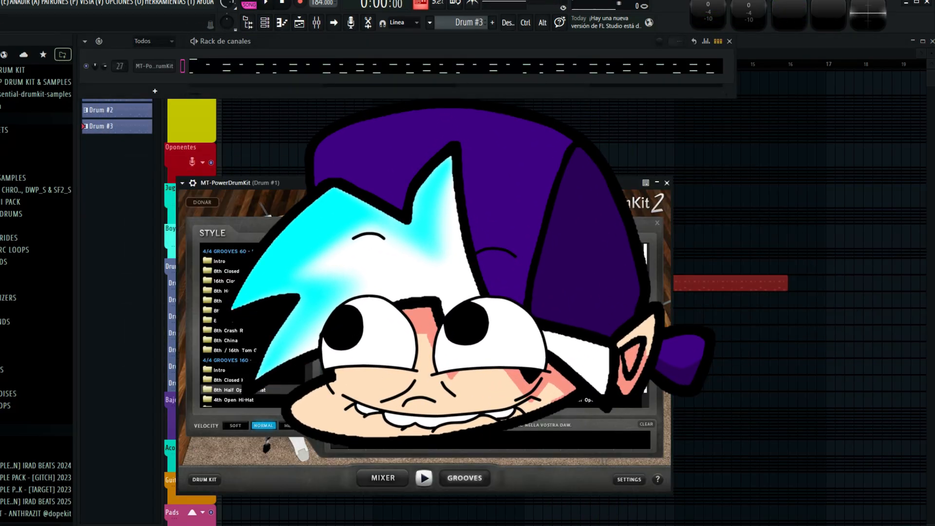
# Preview a fill in MT-PowerDrumKit, load it into the Drum #3 pattern's drum kit channel, and close both windows.
pyautogui.doubleClick(490, 322)
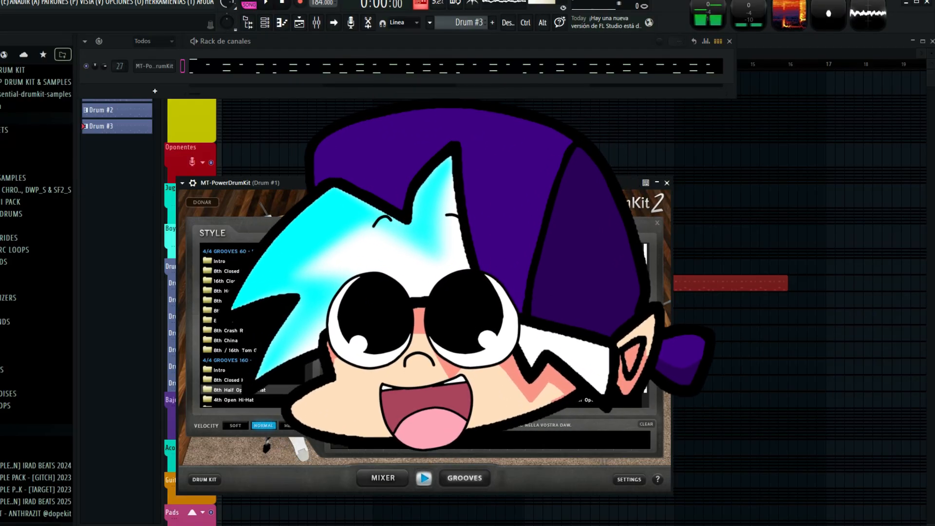
pyautogui.moveTo(570, 340); pyautogui.dragTo(155, 66)
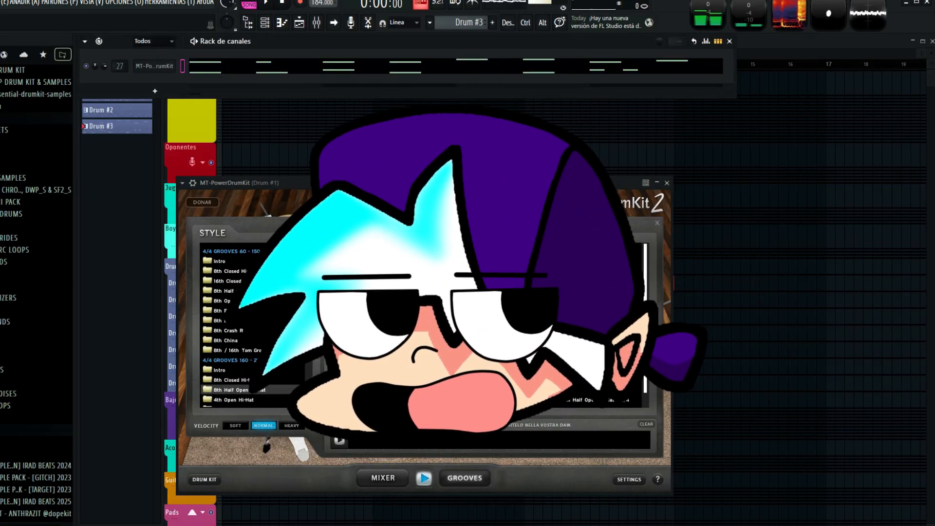
pyautogui.click(730, 41)
pyautogui.click(667, 183)
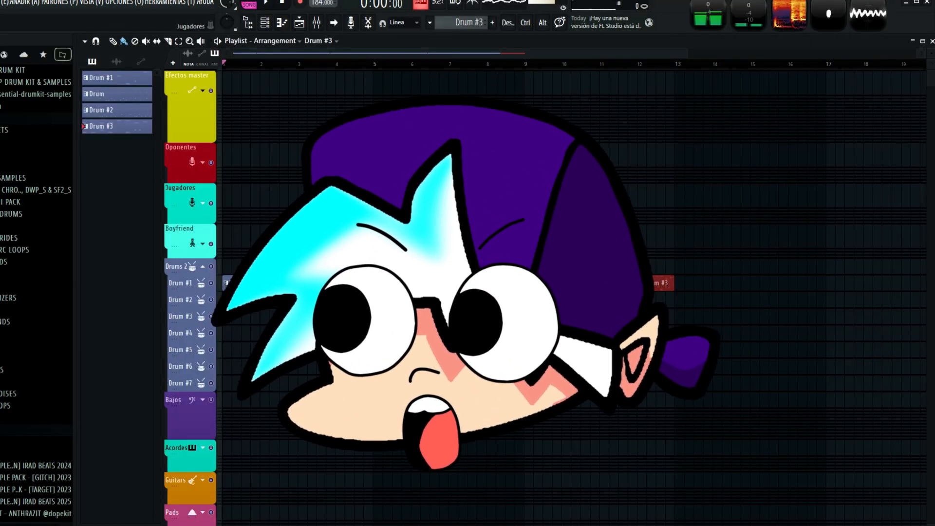
# Reopen MT-PowerDrumKit, stop its preview playback, and close the instrument and channel rack.
pyautogui.press('F6')
pyautogui.click(154, 66)
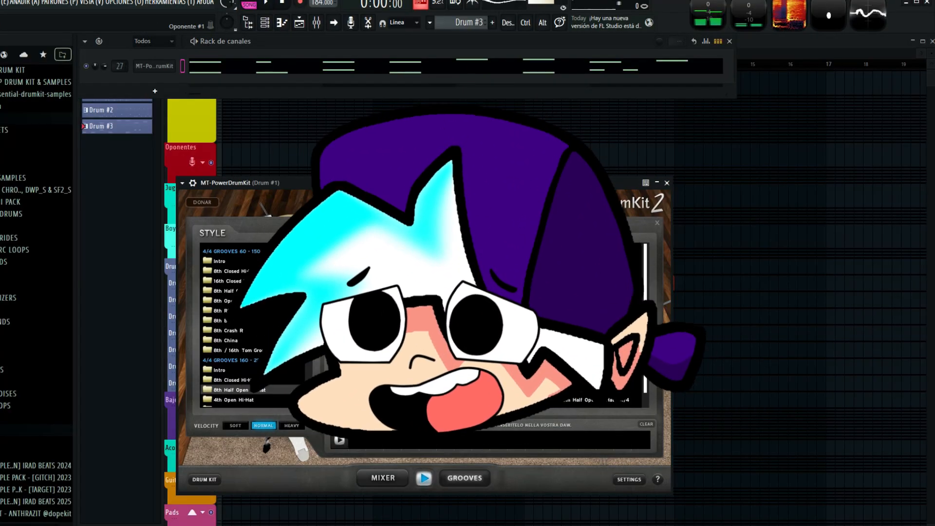
pyautogui.click(666, 183)
pyautogui.press('space')
pyautogui.click(729, 41)
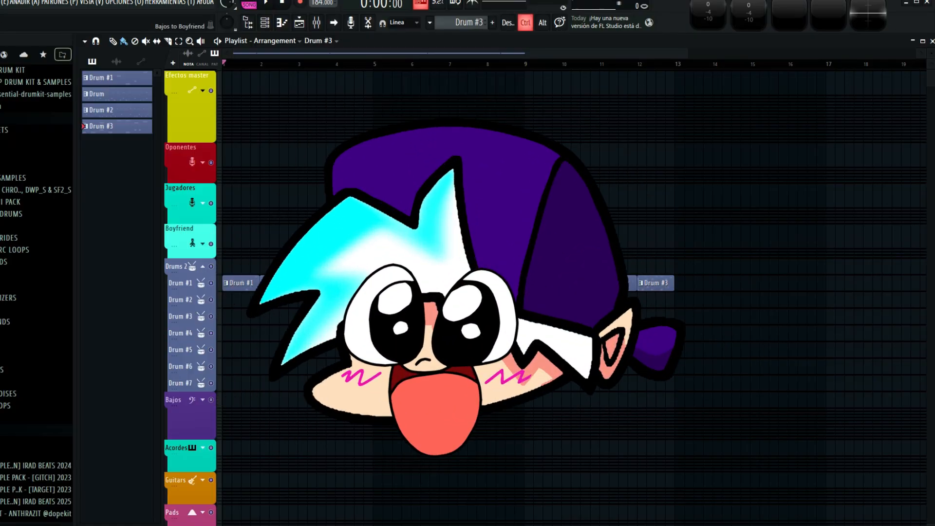
pyautogui.hscroll(7, 438, 416)
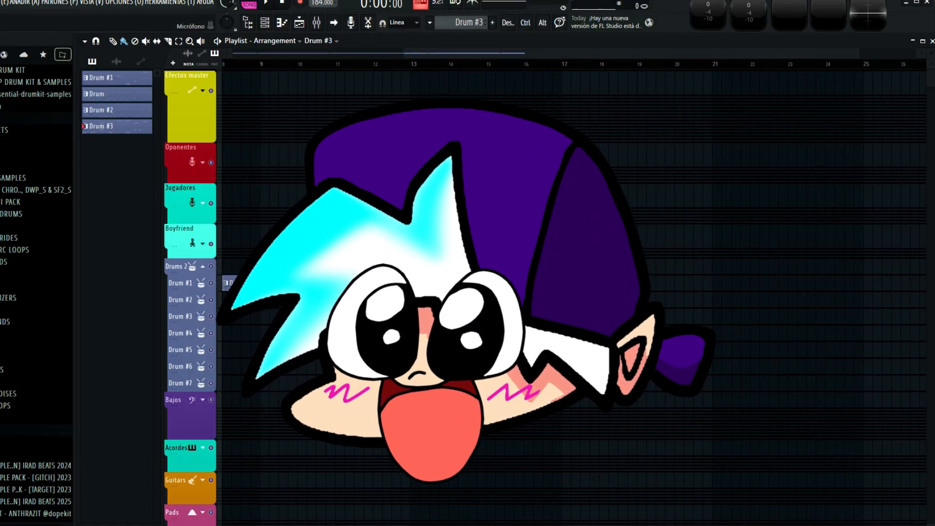
# Add Drum #2 clips at bars 13 and 17 on the Drum #1 track and start playback.
pyautogui.click(117, 110)
pyautogui.click(418, 283)
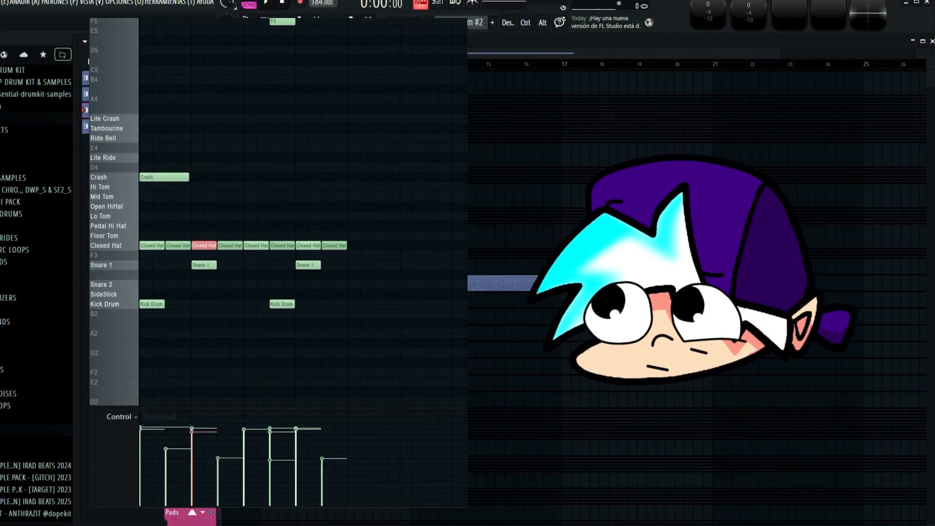
pyautogui.rightClick(563, 293)
pyautogui.press('Delete')
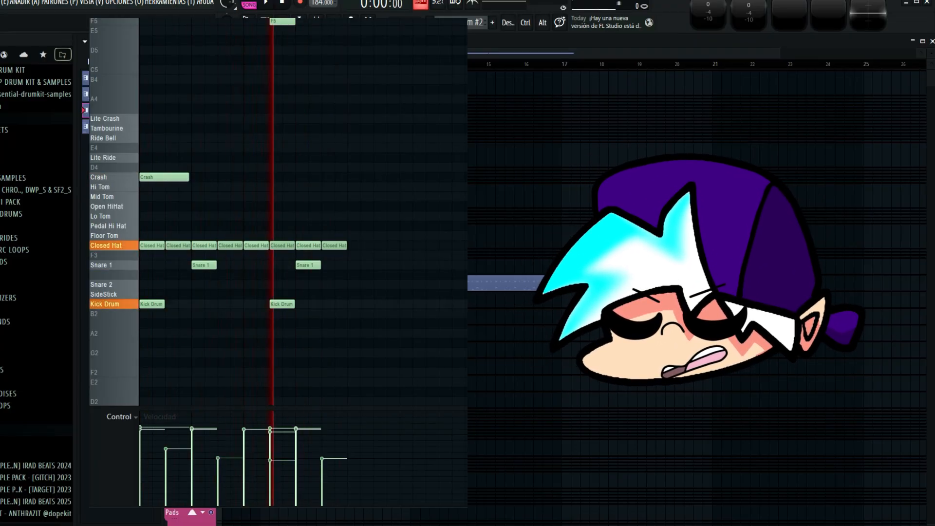
pyautogui.click(568, 284)
pyautogui.press('space')
pyautogui.hscroll(-3, 569, 283)
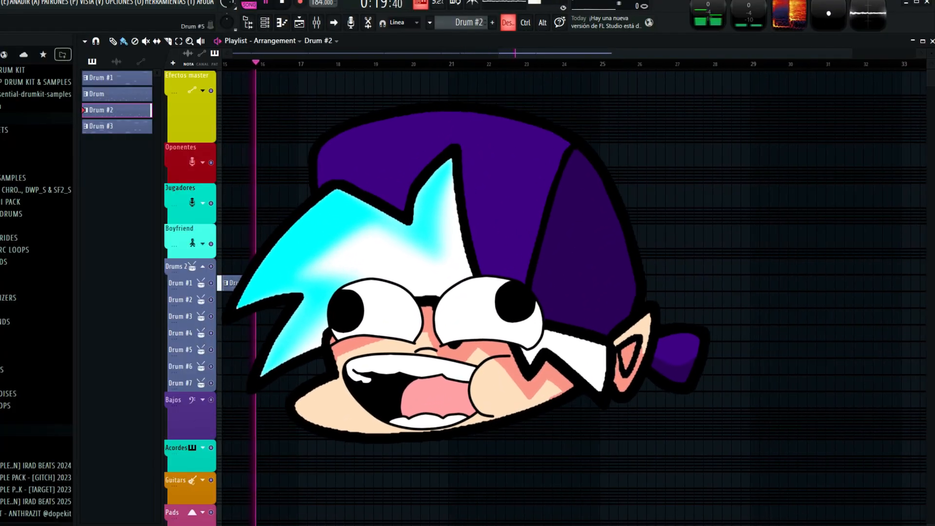
# Add a Drum clip at bar 21, make the Drum #2 clip at bar 25 a unique pattern, and open its MT-PowerDrumKit.
pyautogui.click(117, 93)
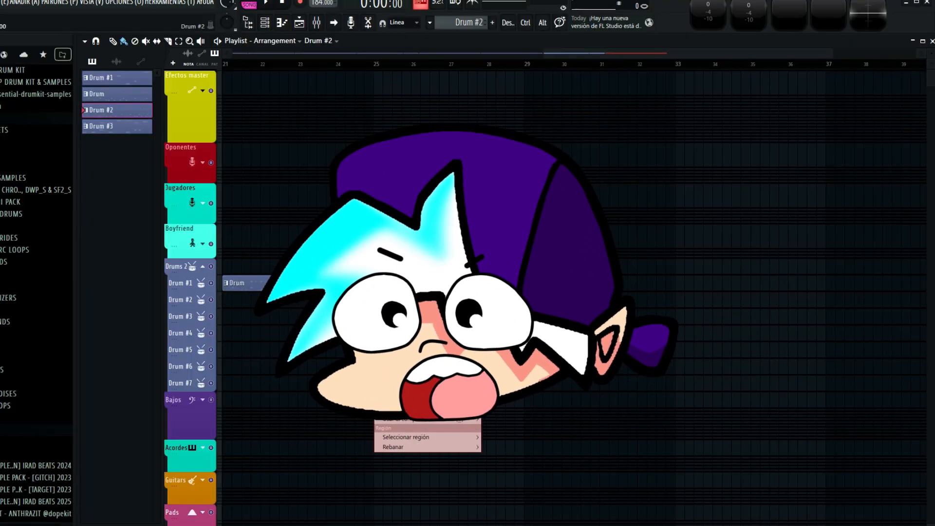
pyautogui.press('F6')
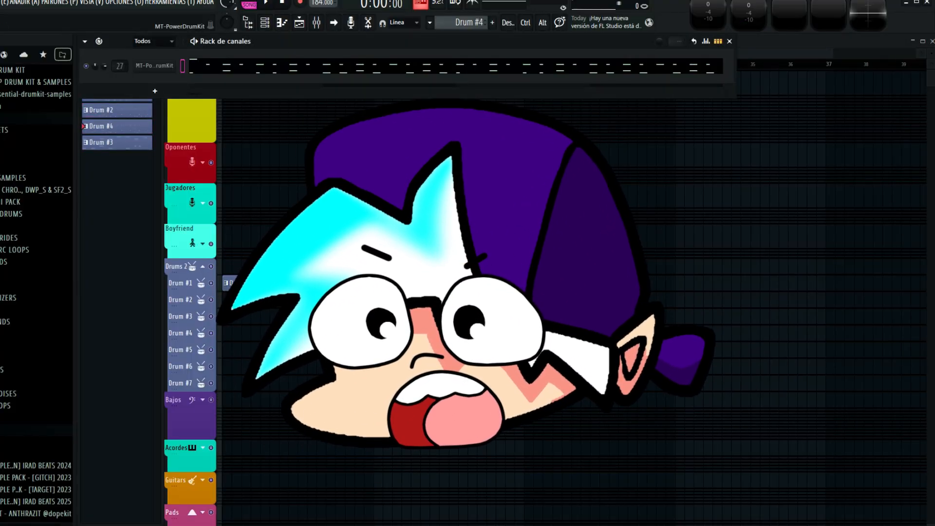
pyautogui.click(155, 66)
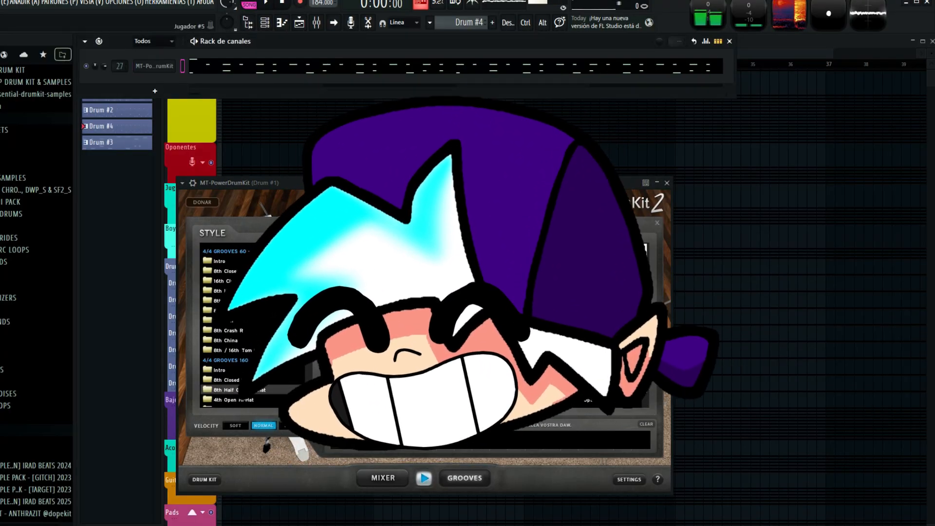
# Close the Drum #4 pattern's MT-PowerDrumKit window and channel rack, and start playback of the arrangement.
pyautogui.press('Escape')
pyautogui.press('Escape')
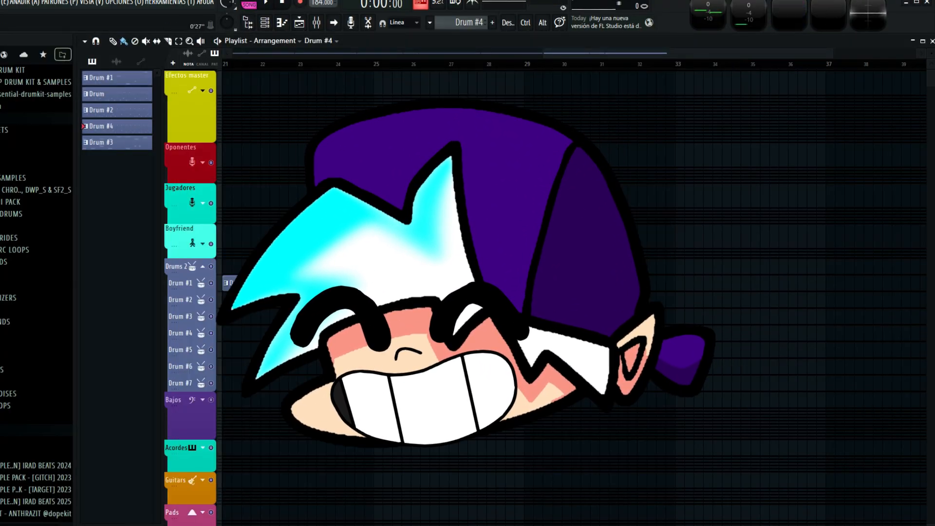
pyautogui.press('space')
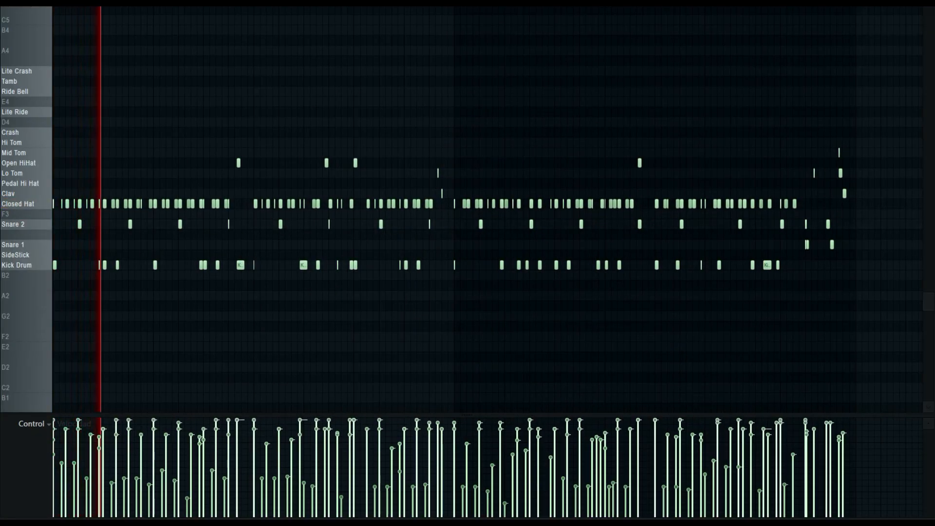
# Examine the drum notes in the piano roll during playback, and stop the playback.
pyautogui.scroll(2, 487, 209)
pyautogui.scroll(-2, 487, 209)
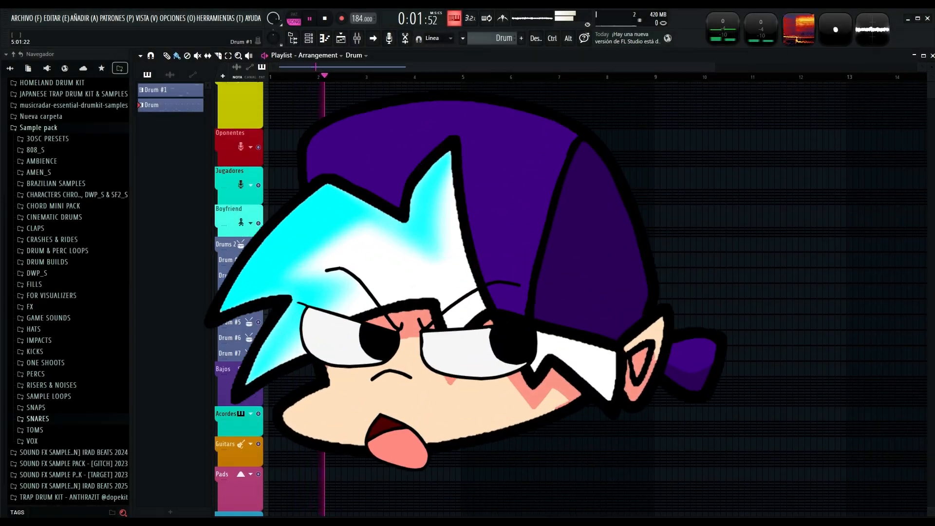
pyautogui.scroll(1, 460, 256)
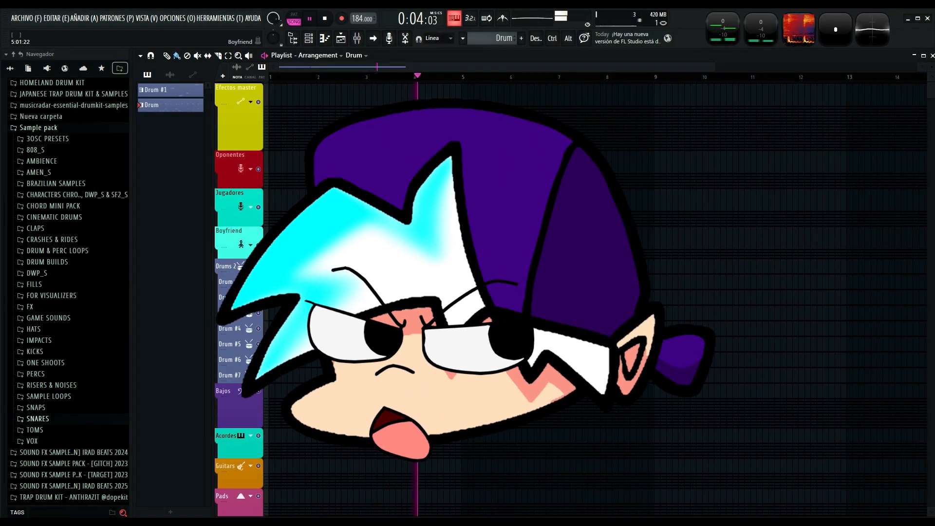
pyautogui.press('space')
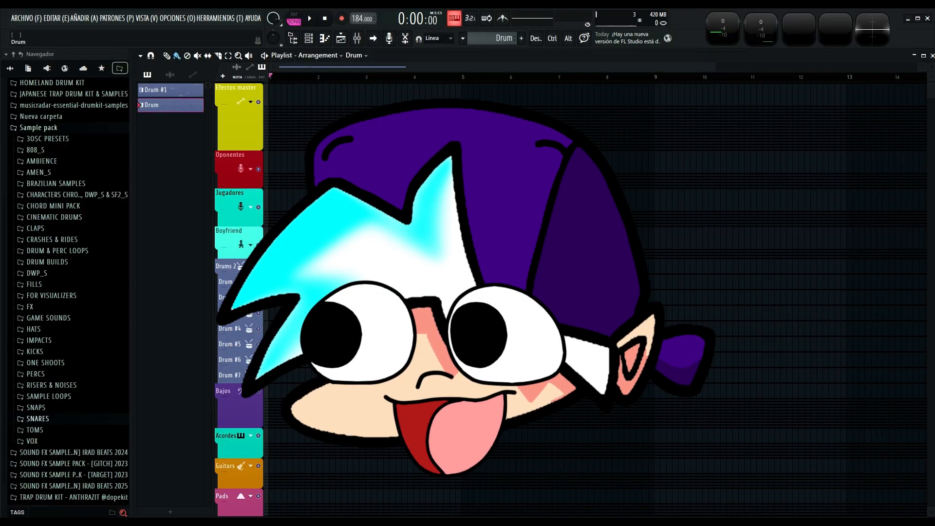
# Add a Drum clip at bar 5, make it a unique pattern, and close its MT-PowerDrumKit and channel rack windows.
pyautogui.click(466, 277)
pyautogui.click(502, 385)
pyautogui.doubleClick(487, 282)
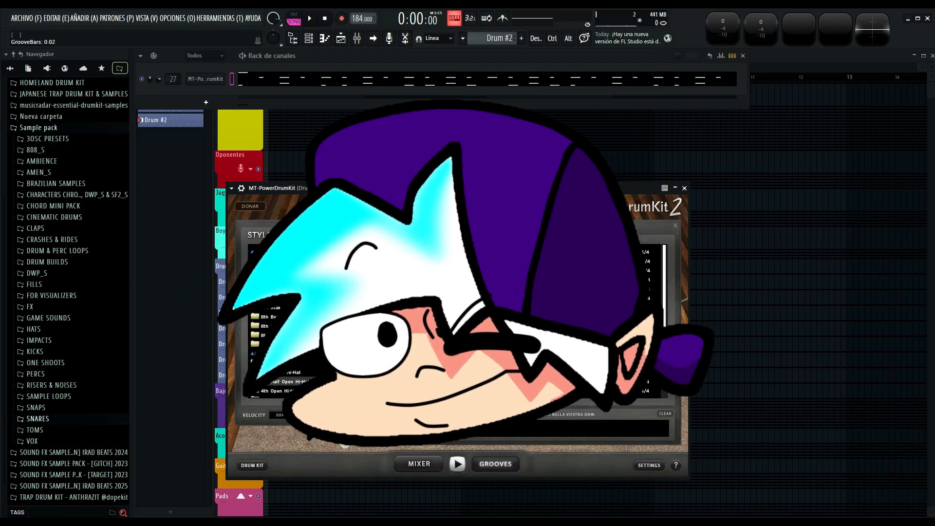
pyautogui.press('F6')
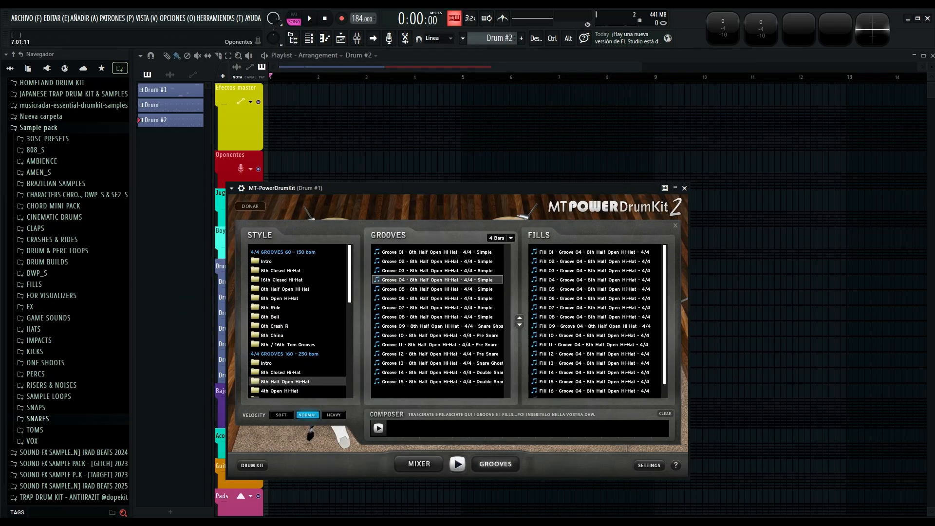
pyautogui.click(684, 188)
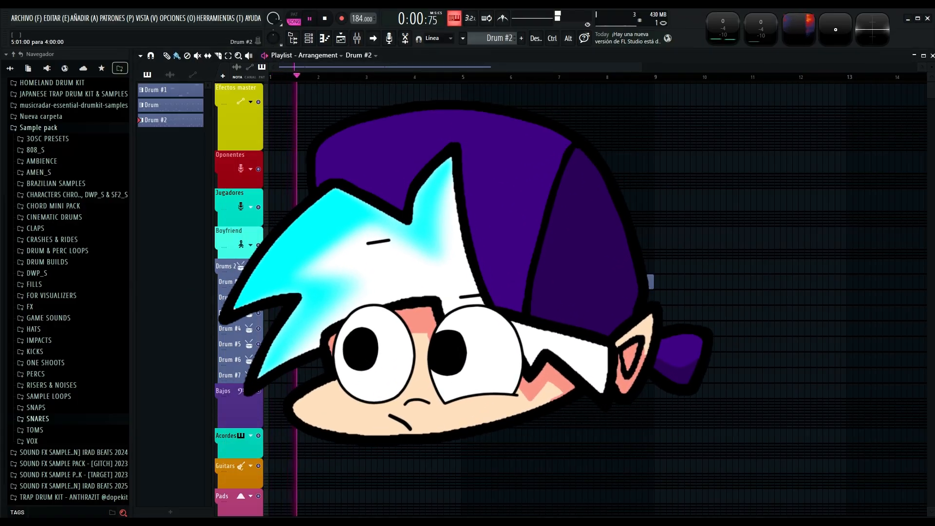
pyautogui.press('F6')
pyautogui.press('F6')
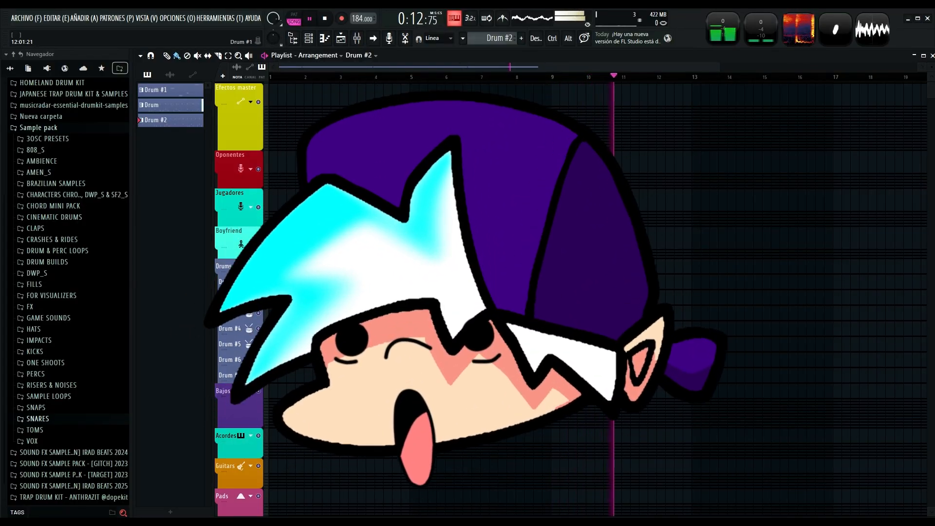
# Stop playback, add a Drum #2 clip at bar 12 as a unique pattern, and open its MT-PowerDrumKit instrument.
pyautogui.press('space')
pyautogui.click(666, 282)
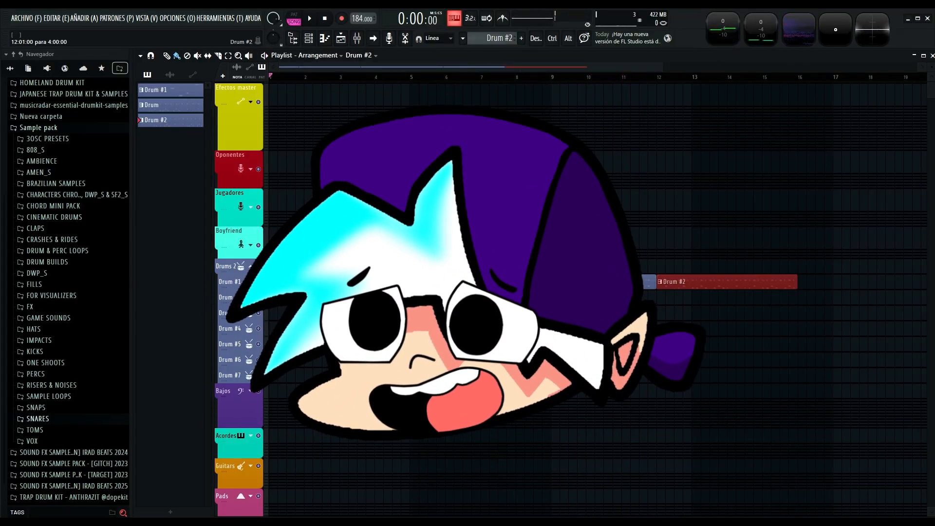
pyautogui.click(659, 281)
pyautogui.click(684, 326)
pyautogui.press('F6')
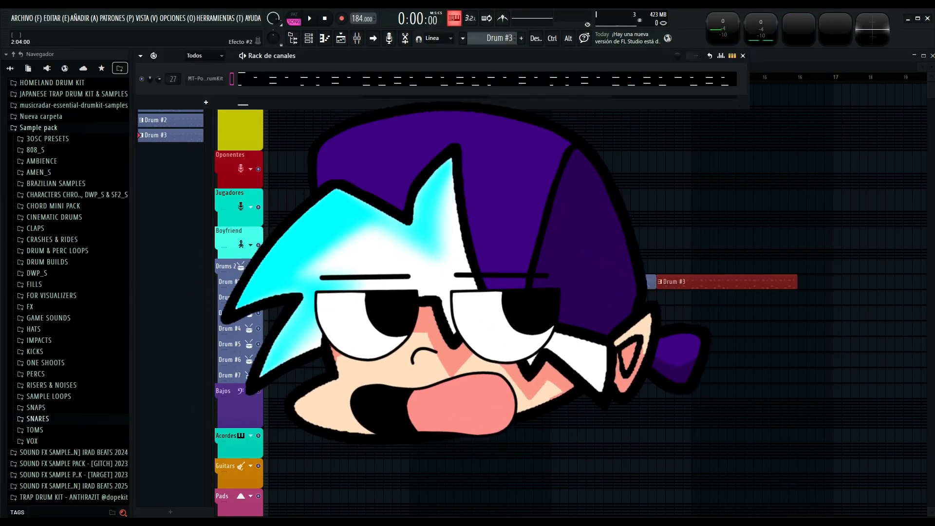
pyautogui.click(205, 79)
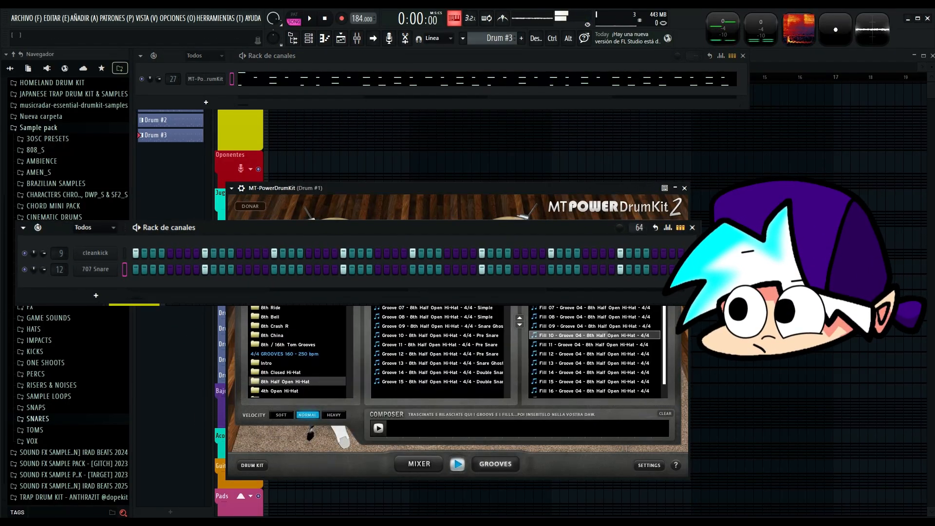
# Load Fill 10 of Groove 04 into the Drum #3 pattern's MT-PowerDrumKit channel and close the instrument and channel rack.
pyautogui.click(742, 55)
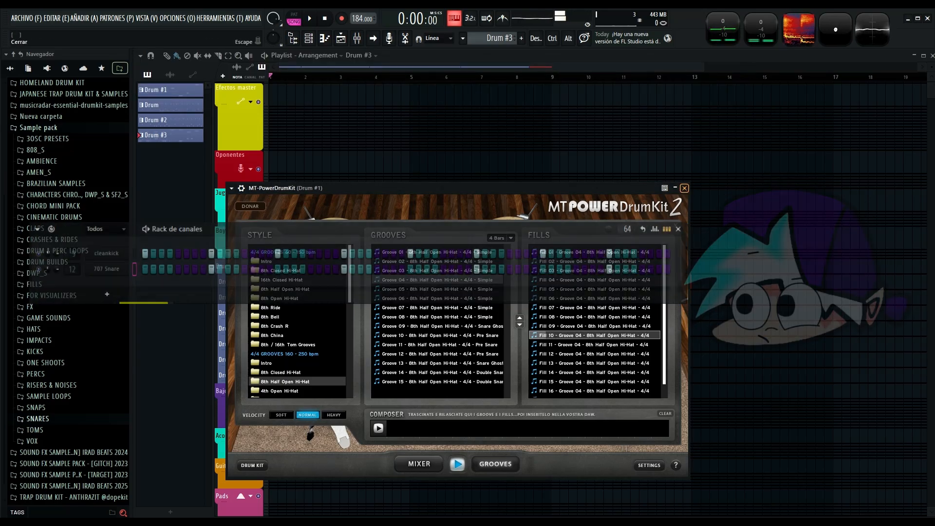
pyautogui.click(684, 188)
pyautogui.press('F6')
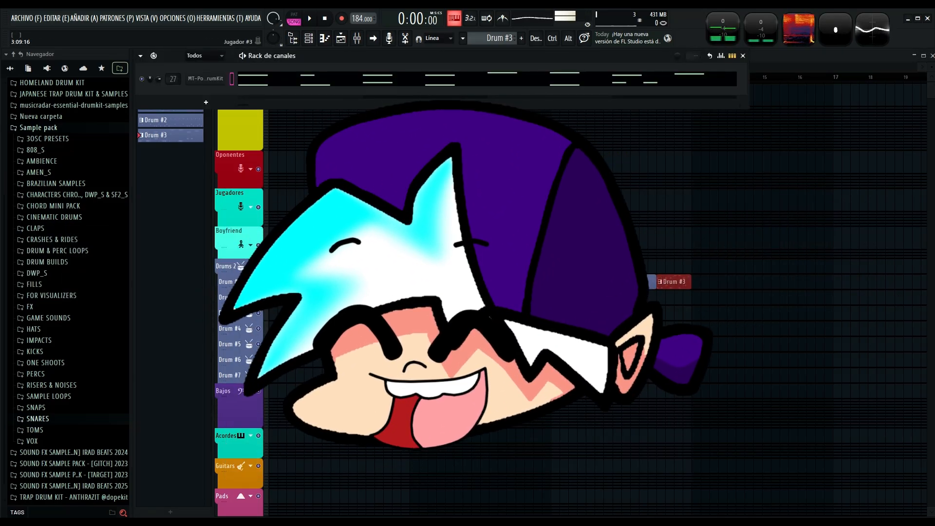
pyautogui.click(206, 78)
pyautogui.press('Escape')
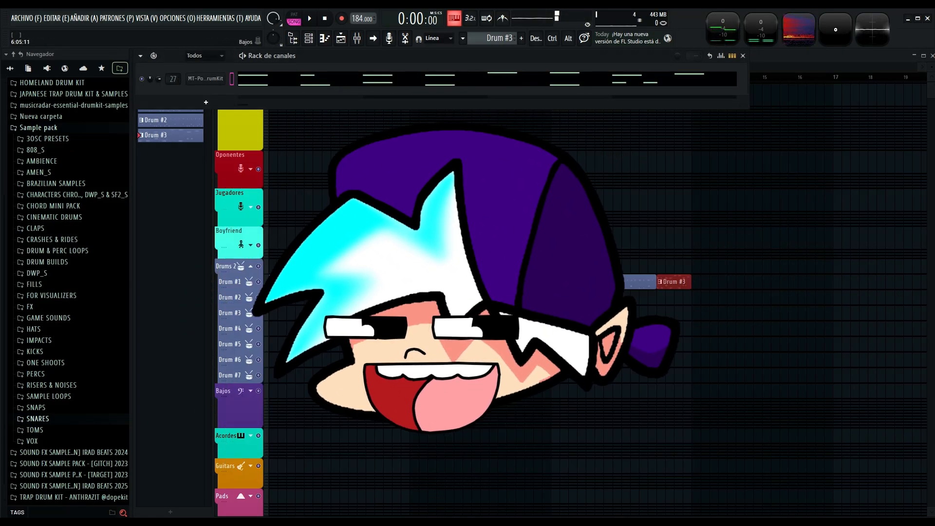
pyautogui.press('F6')
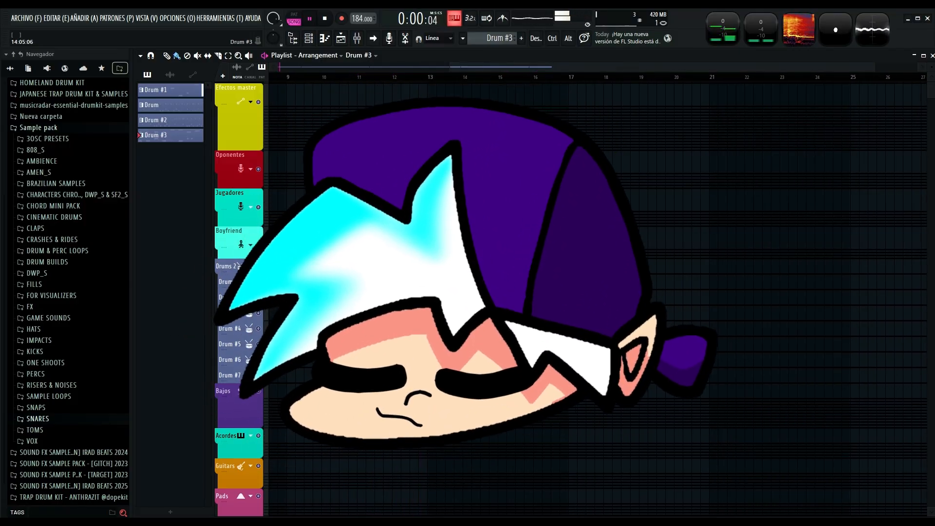
# Extend the drum track with Drum #2 clips at bars 13 and 17 and play the arrangement.
pyautogui.hscroll(-5, 598, 300)
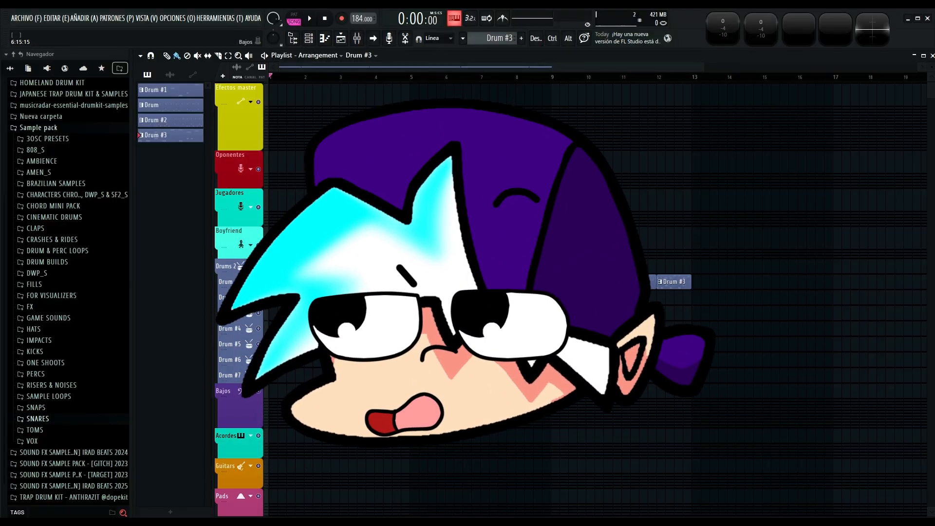
pyautogui.hscroll(4, 598, 300)
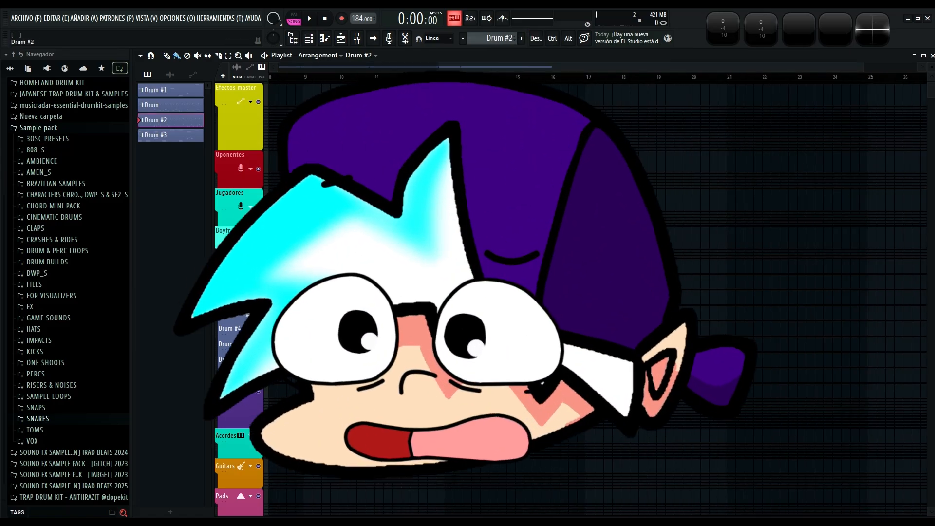
pyautogui.click(455, 297)
pyautogui.click(429, 312)
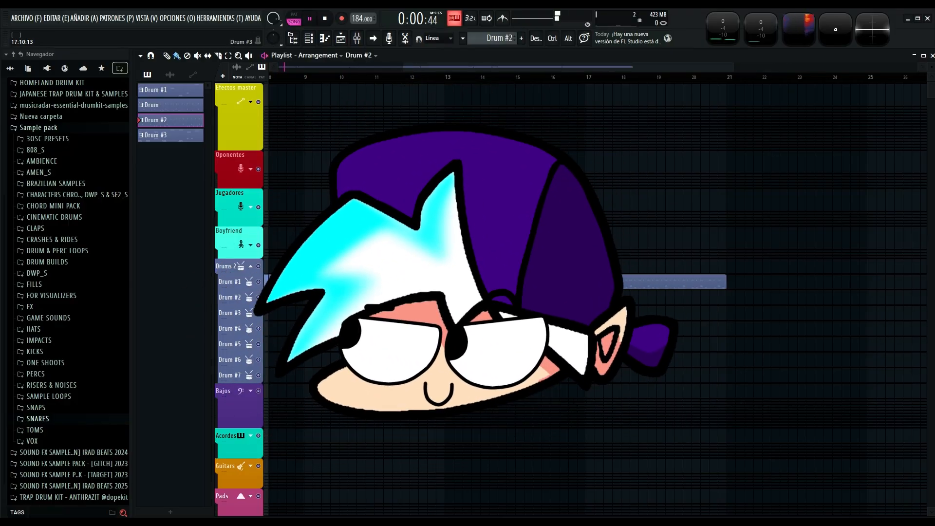
pyautogui.hscroll(-4, 604, 312)
pyautogui.hscroll(5, 604, 312)
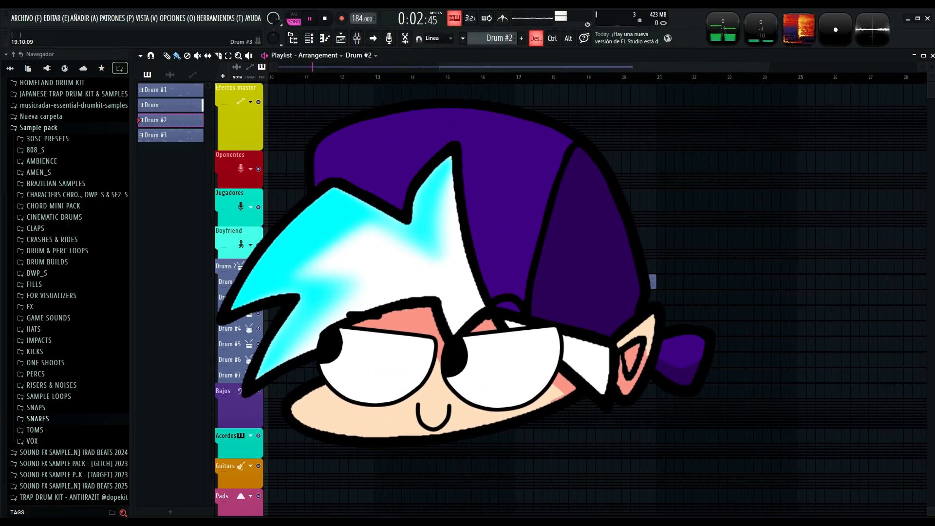
pyautogui.hscroll(-4, 604, 313)
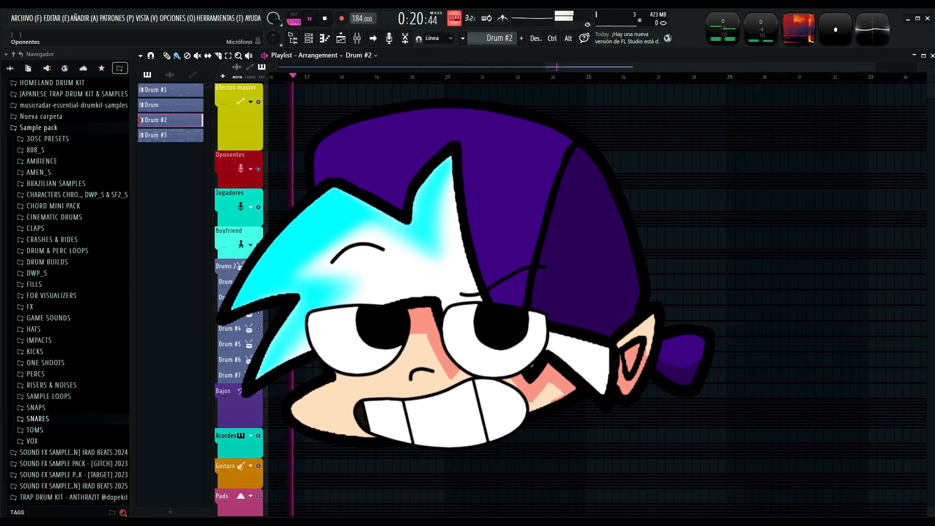
# Add Drum, Drum #3 and Drum #2 clips at bars 21, 24 and 25, make the last one unique, and open its MT-PowerDrumKit.
pyautogui.click(170, 105)
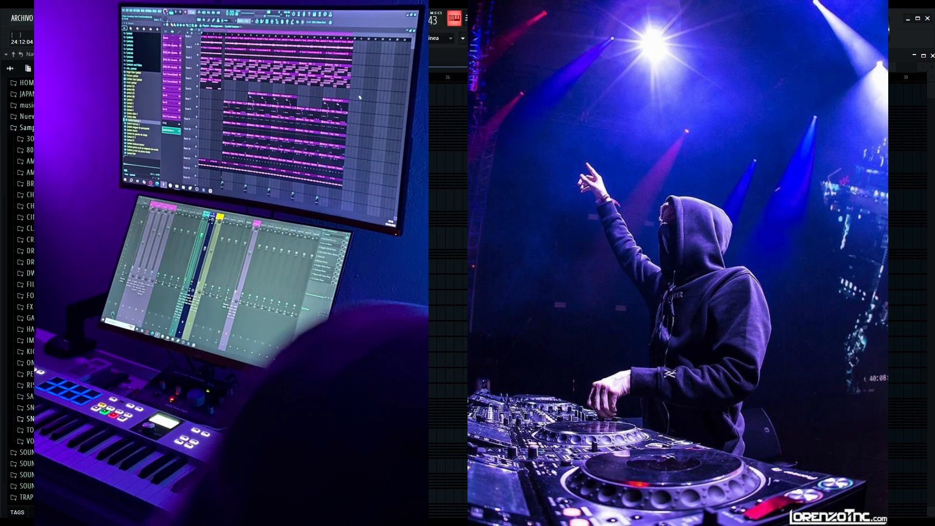
pyautogui.press('space')
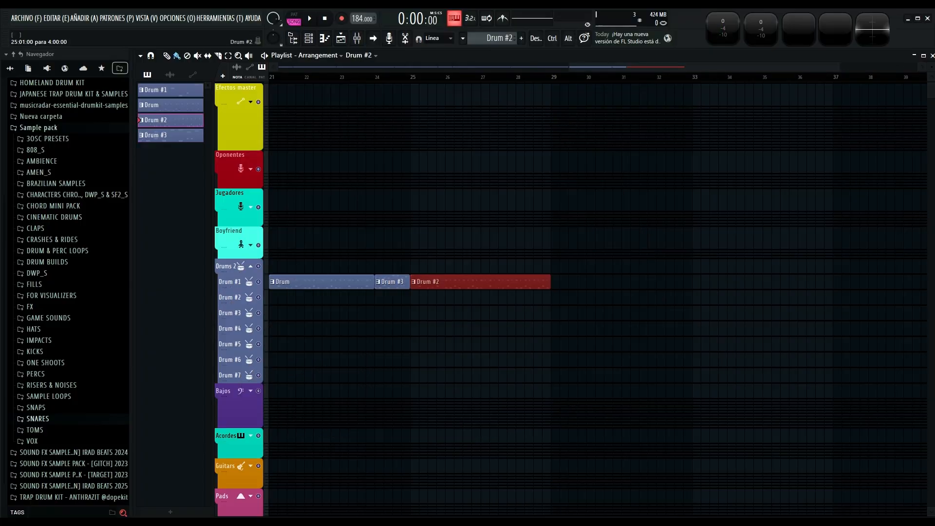
pyautogui.hotkey('ctrl', 'shift', 'c')
pyautogui.press('F6')
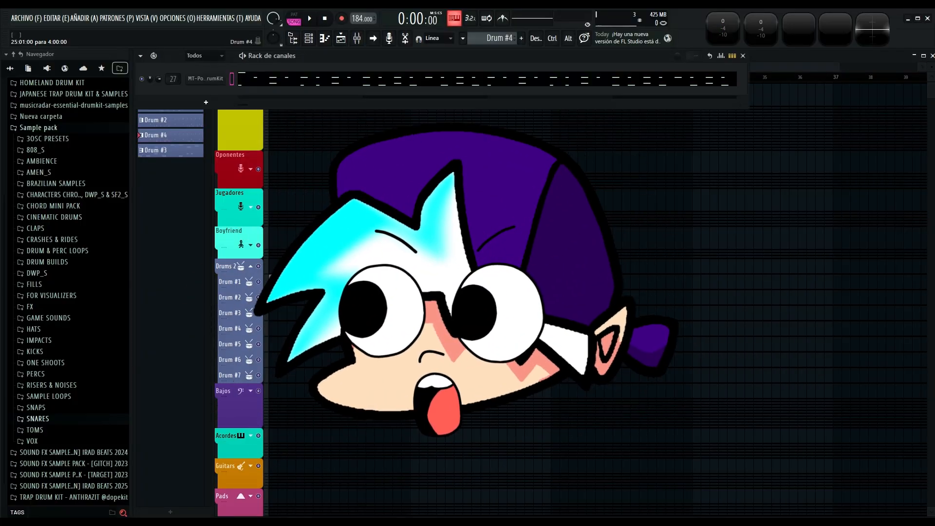
pyautogui.click(205, 79)
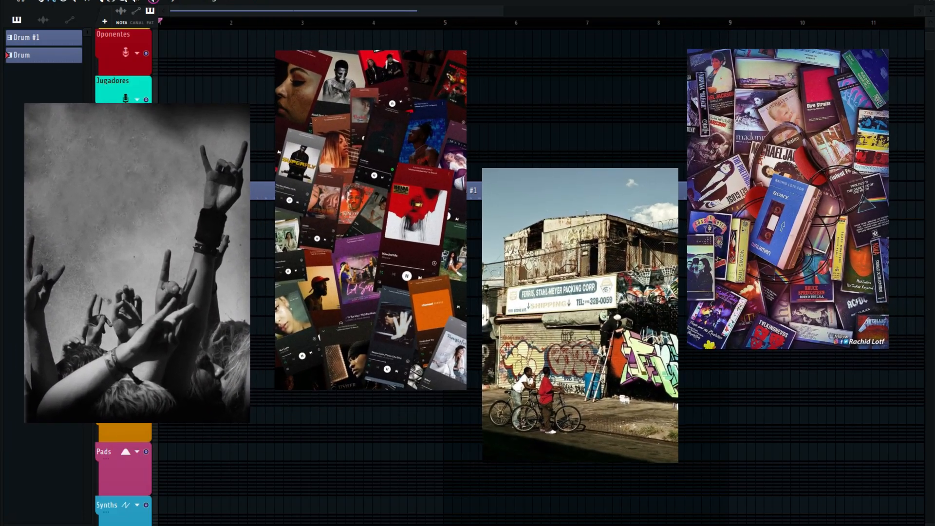
# Play back the drum clips in the playlist to review the arrangement, and stop the playback.
pyautogui.press('space')
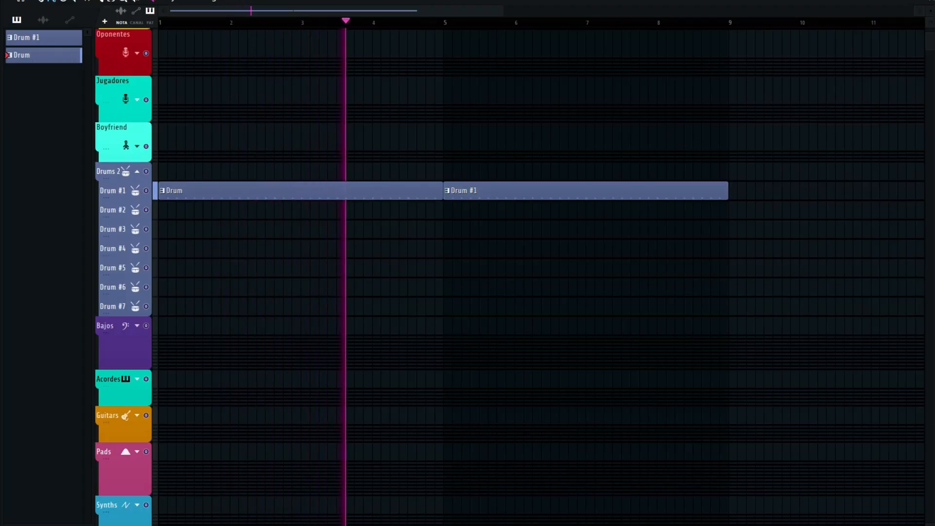
pyautogui.scroll(-1, 539, 249)
pyautogui.scroll(-1, 538, 248)
pyautogui.scroll(2, 539, 249)
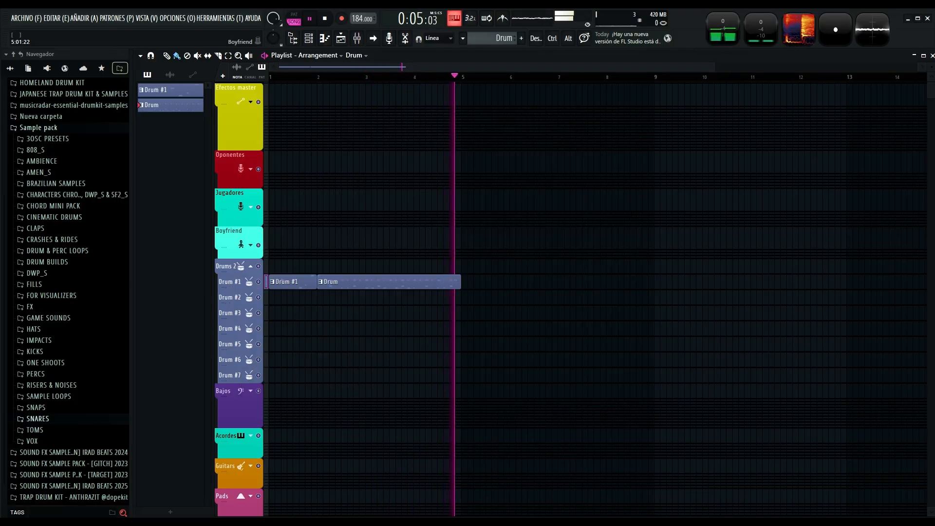
pyautogui.press('space')
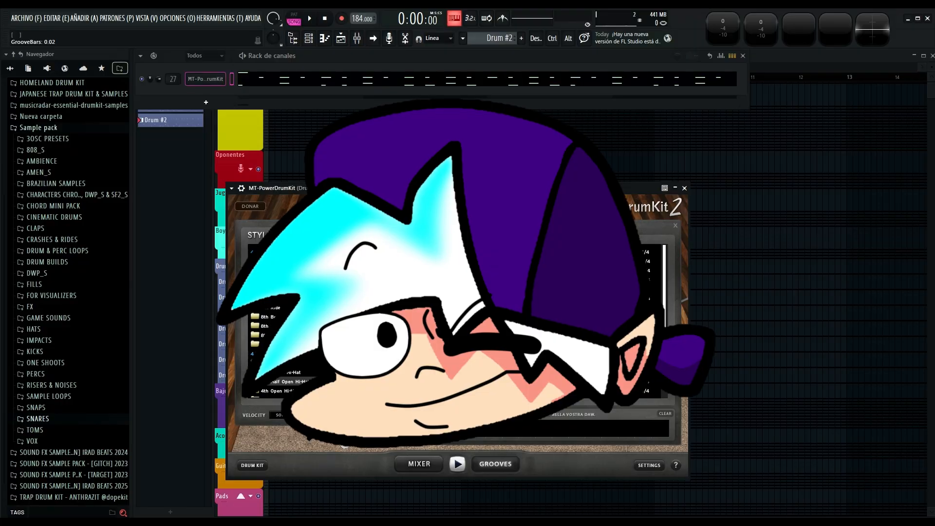
# Close the Drum #2 pattern's MT-PowerDrumKit window and channel rack.
pyautogui.click(407, 169)
pyautogui.click(684, 188)
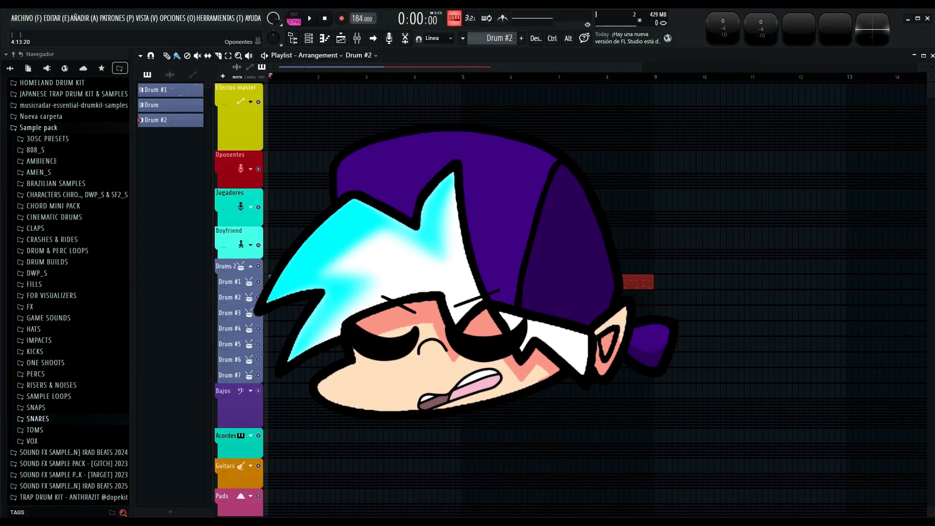
# Play the arrangement, place a Drum clip at bar 9 on the Drum #1 track, and stop the playback.
pyautogui.press('space')
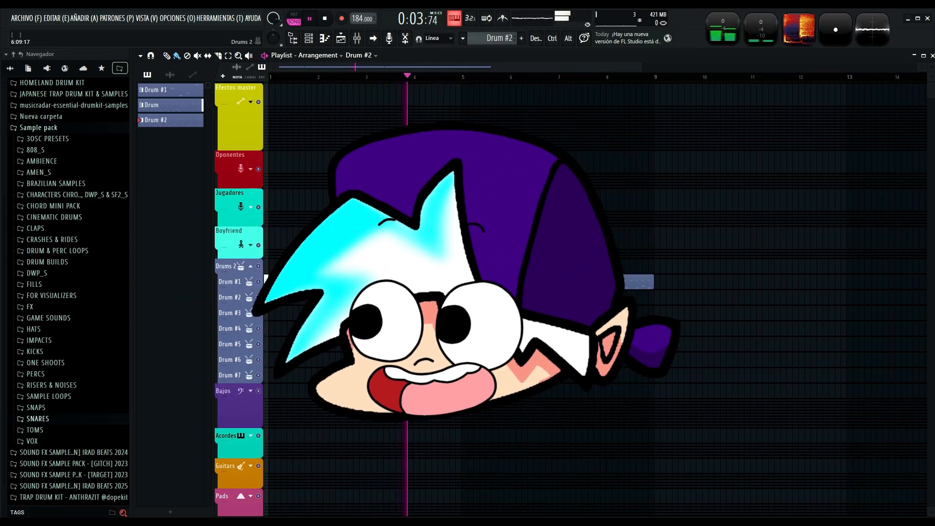
pyautogui.keyDown('ctrl'); pyautogui.click(388, 282); pyautogui.keyUp('ctrl')
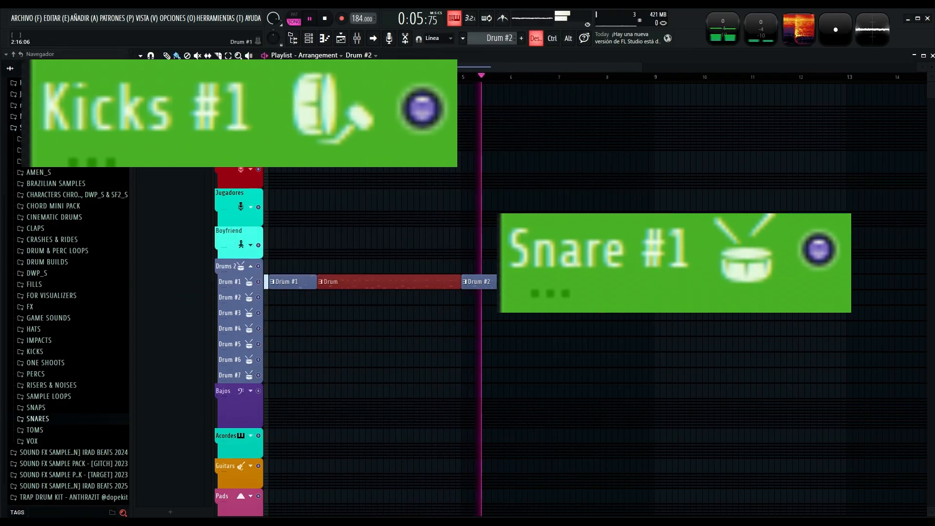
pyautogui.keyDown('ctrl'); pyautogui.click(707, 344); pyautogui.keyUp('ctrl')
pyautogui.hscroll(6, 583, 293)
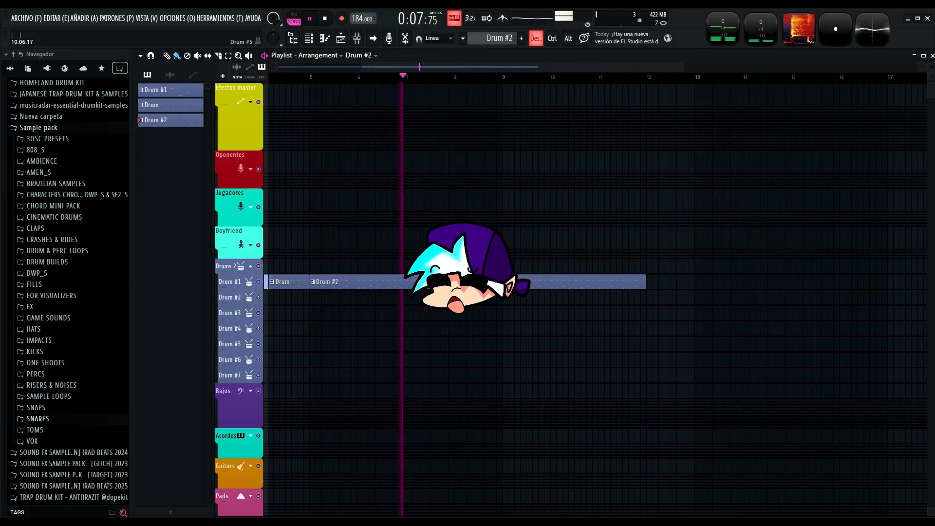
pyautogui.scroll(-1, 583, 292)
pyautogui.hscroll(-4, 598, 300)
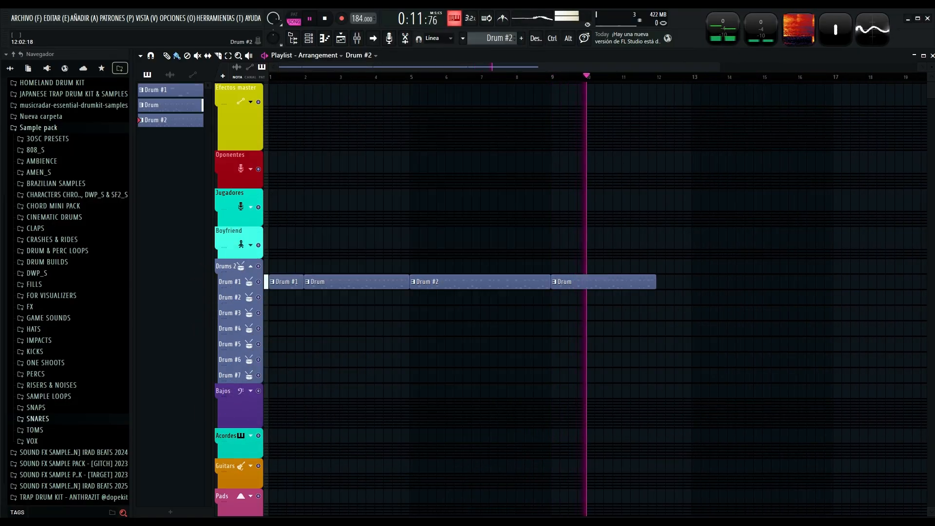
pyautogui.press('space')
# Add a Drum #2 clip at bar 12, make it a unique pattern, and open its MT-PowerDrumKit.
pyautogui.click(659, 281)
pyautogui.click(658, 281)
pyautogui.click(681, 377)
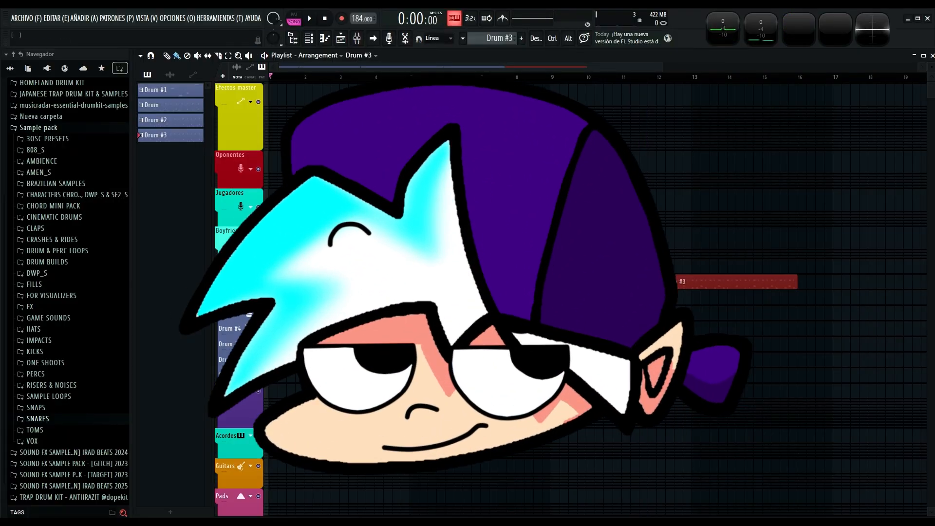
pyautogui.click(205, 79)
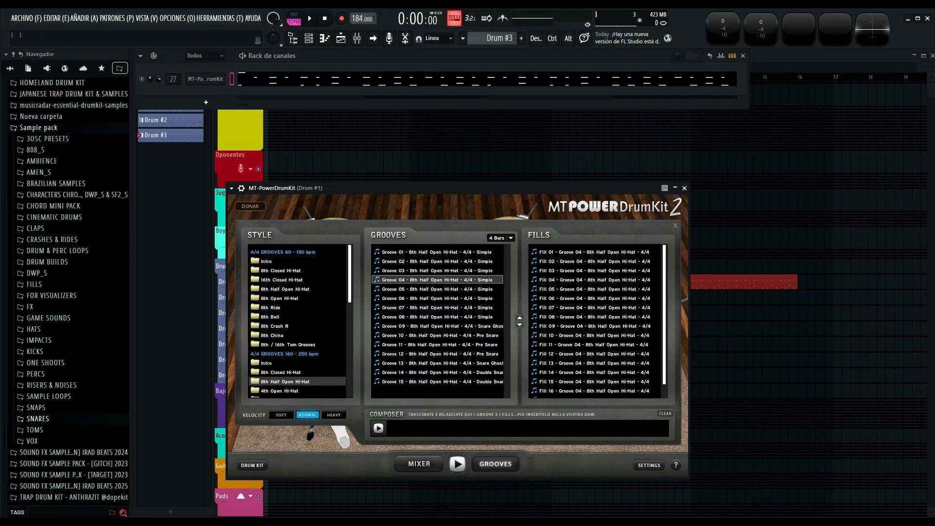
# Load Fill 10 of Groove 04 - 8th Half Open Hi-Hat into the pattern's MT-PowerDrumKit channel and close the plugin.
pyautogui.click(458, 463)
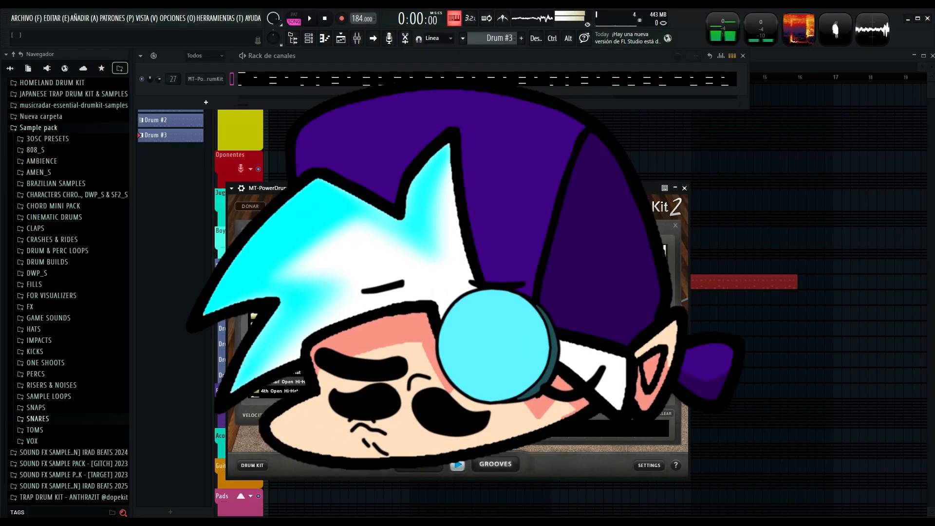
pyautogui.moveTo(594, 335); pyautogui.dragTo(206, 78)
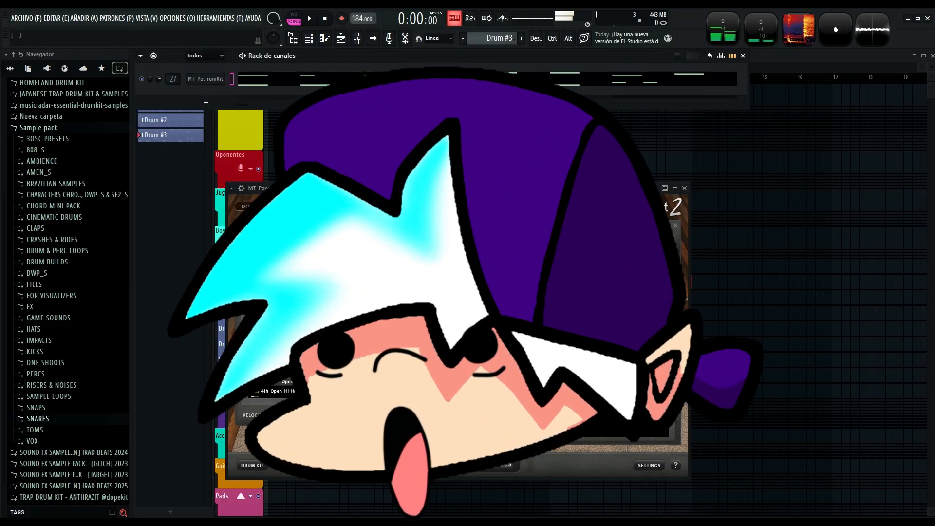
pyautogui.press('F6')
pyautogui.click(684, 187)
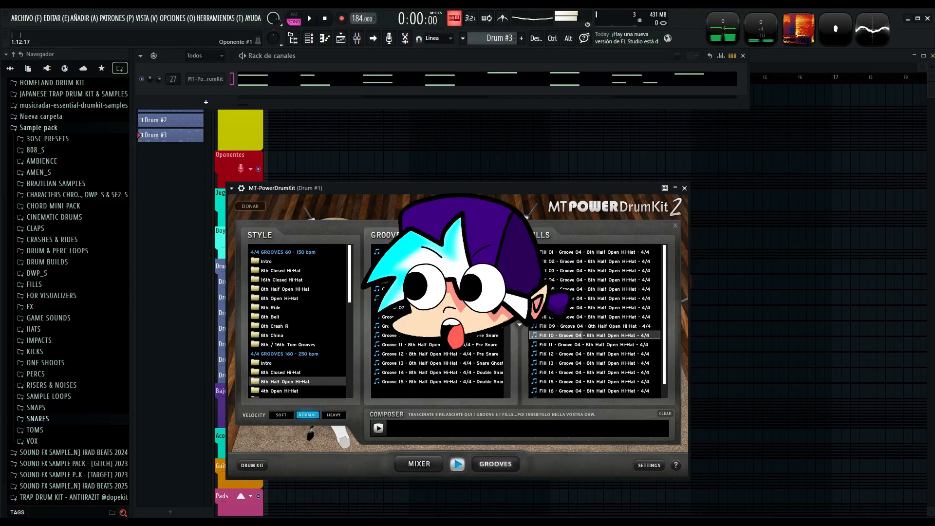
pyautogui.press('Escape')
# Play the arrangement to check the fill at bar 12, and stop the playback.
pyautogui.press('space')
pyautogui.press('F6')
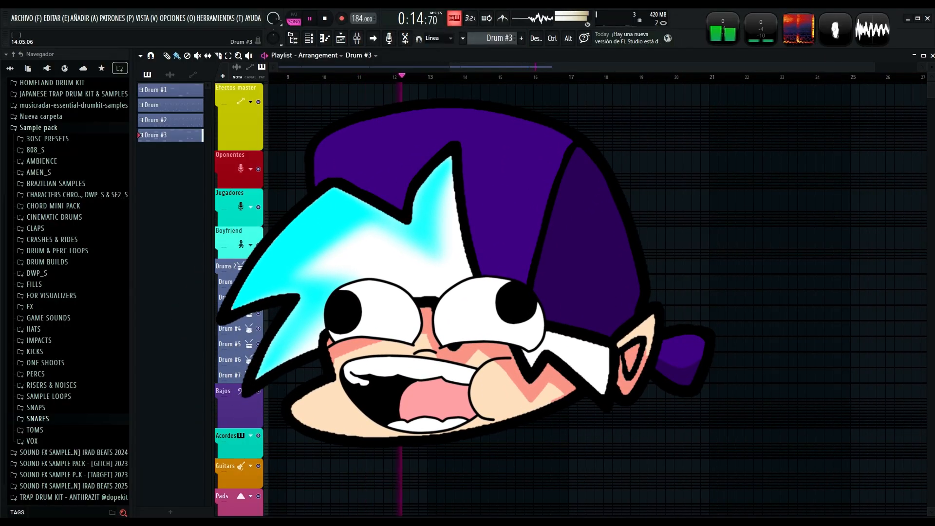
pyautogui.press('space')
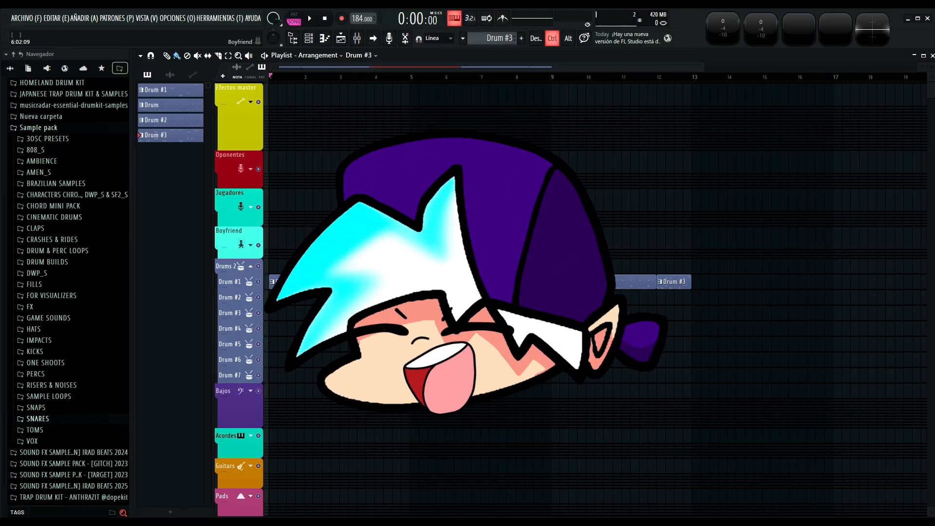
# Add Drum #2 clips at bars 13 and 17 on the Drum #1 track.
pyautogui.hscroll(7, 451, 282)
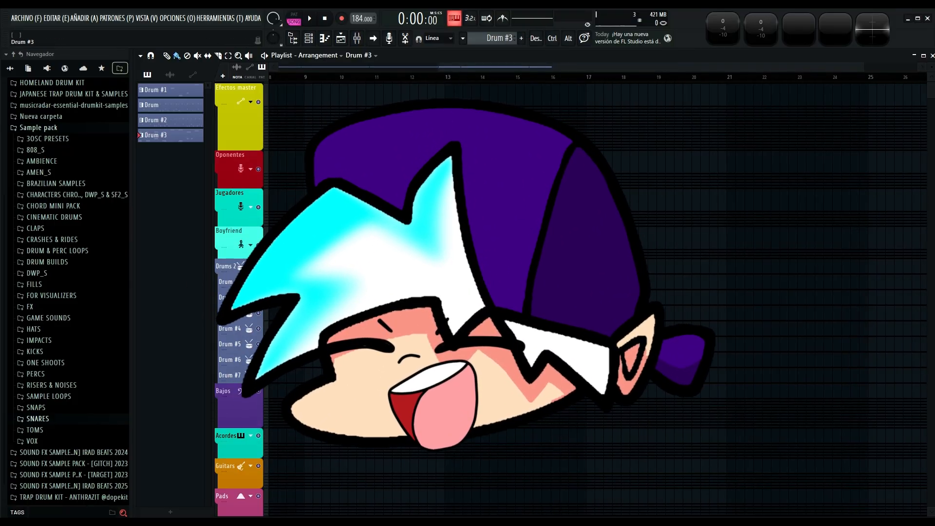
pyautogui.click(453, 282)
pyautogui.keyDown('ctrl'); pyautogui.click(427, 282); pyautogui.keyUp('ctrl')
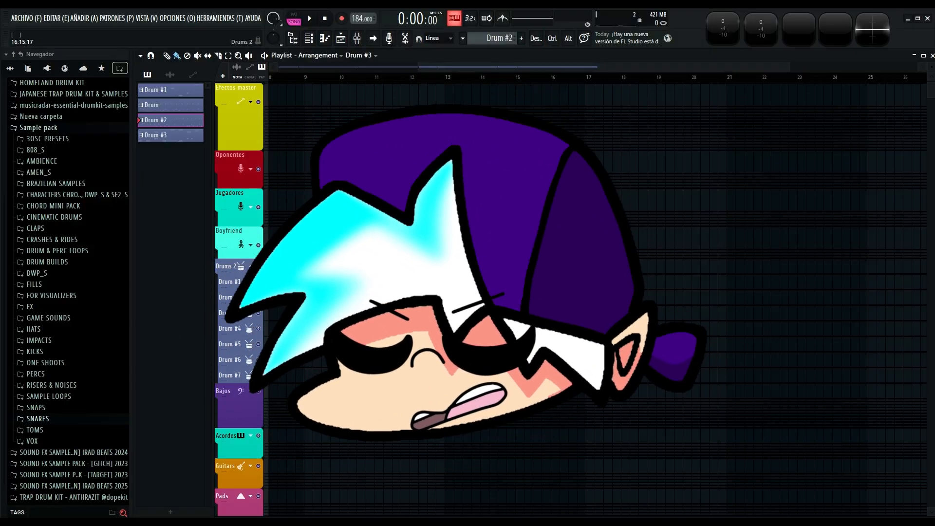
pyautogui.doubleClick(590, 279)
pyautogui.click(591, 279)
pyautogui.rightClick(590, 281)
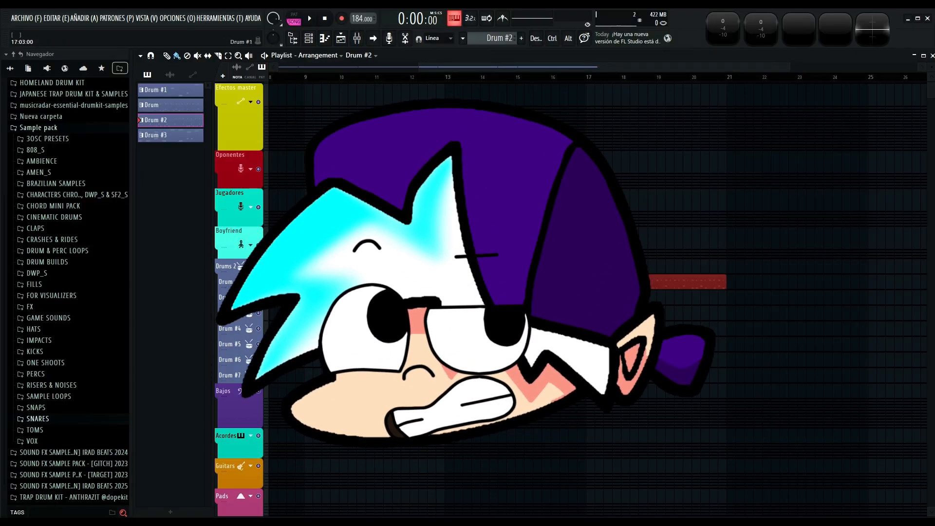
pyautogui.keyDown('ctrl'); pyautogui.click(600, 312); pyautogui.keyUp('ctrl')
# Play the arrangement while adding a Drum clip at bar 21 and a Drum #3 clip at bar 24, and stop the playback.
pyautogui.press('space')
pyautogui.hscroll(-4, 600, 312)
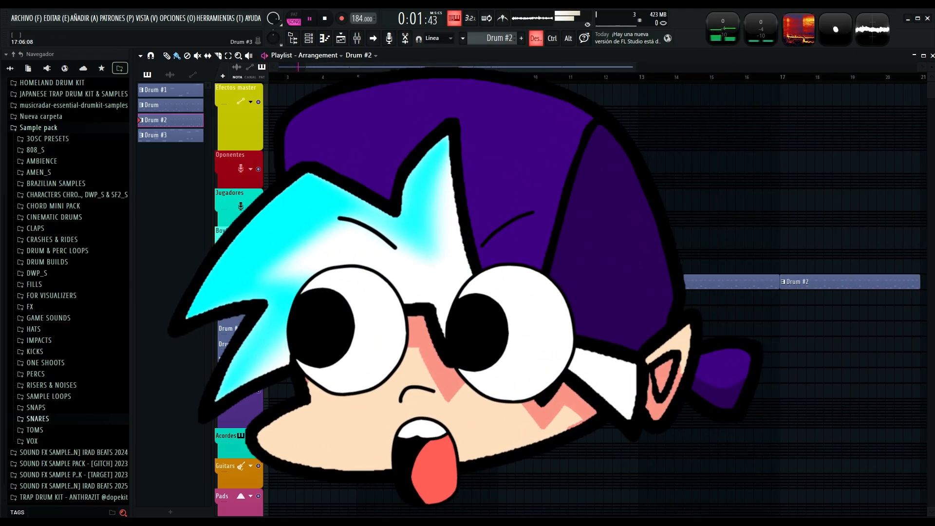
pyautogui.hscroll(5, 604, 311)
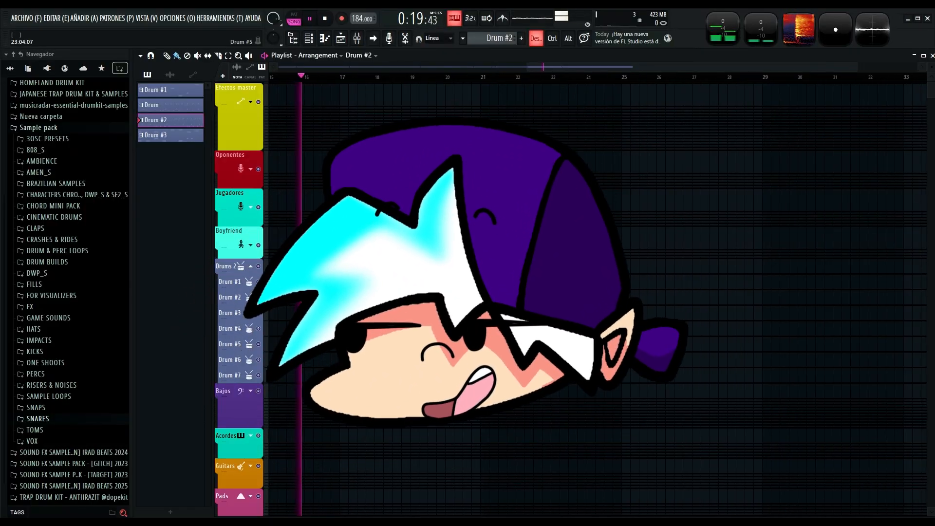
pyautogui.click(170, 105)
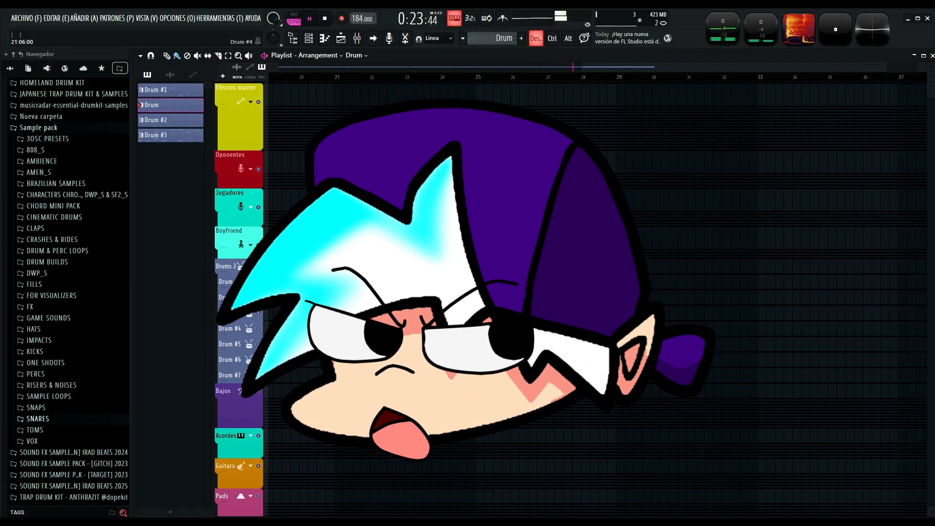
pyautogui.click(170, 135)
pyautogui.click(421, 282)
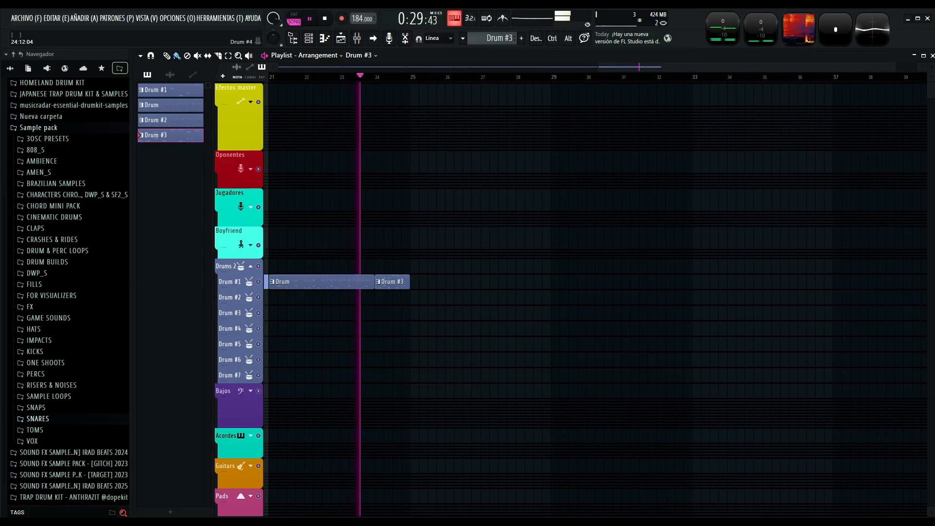
pyautogui.press('space')
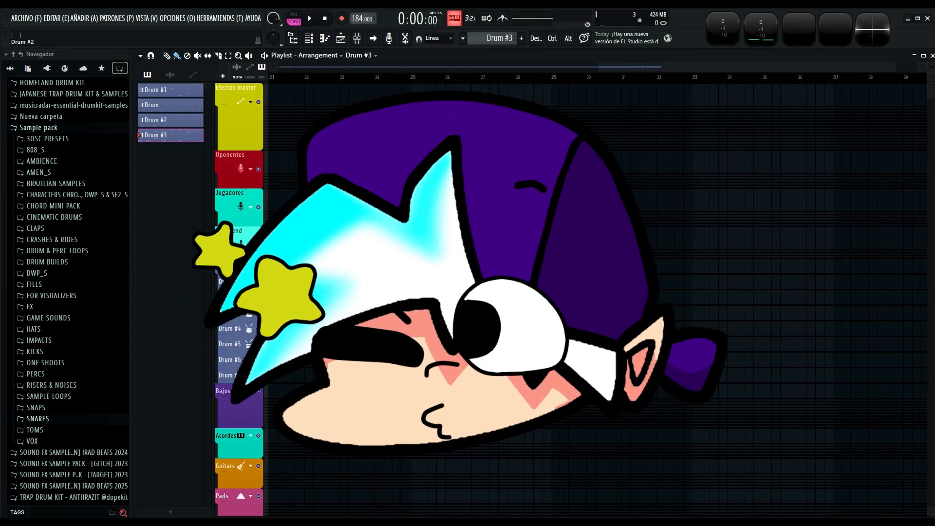
# Place a Drum #2 clip at bar 25 and make it a unique pattern.
pyautogui.click(170, 120)
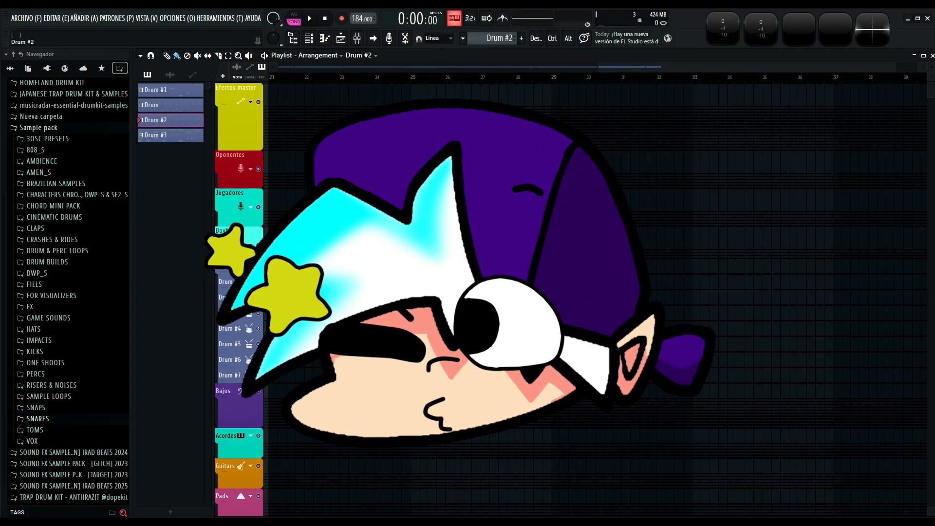
pyautogui.click(414, 297)
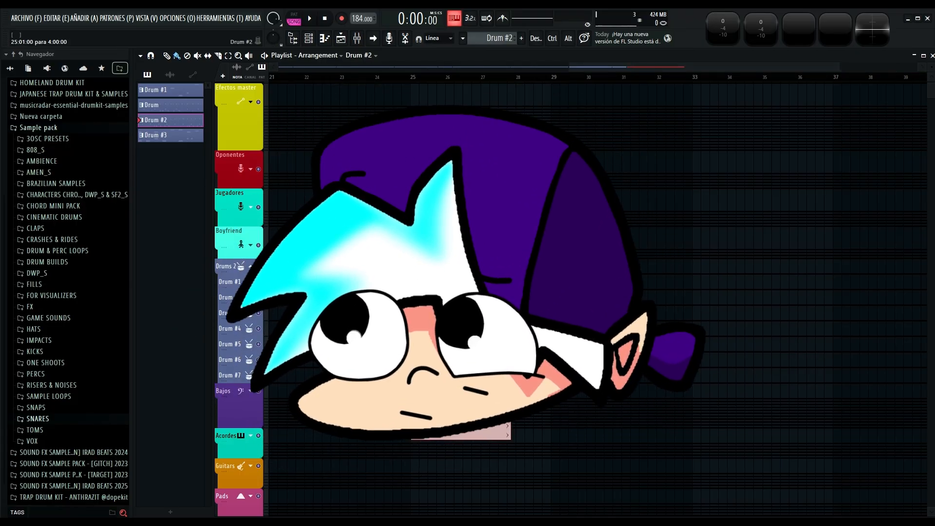
pyautogui.click(447, 356)
# Open the Drum #4 pattern's MT-PowerDrumKit, audition its grooves, and close the channel rack.
pyautogui.press('F6')
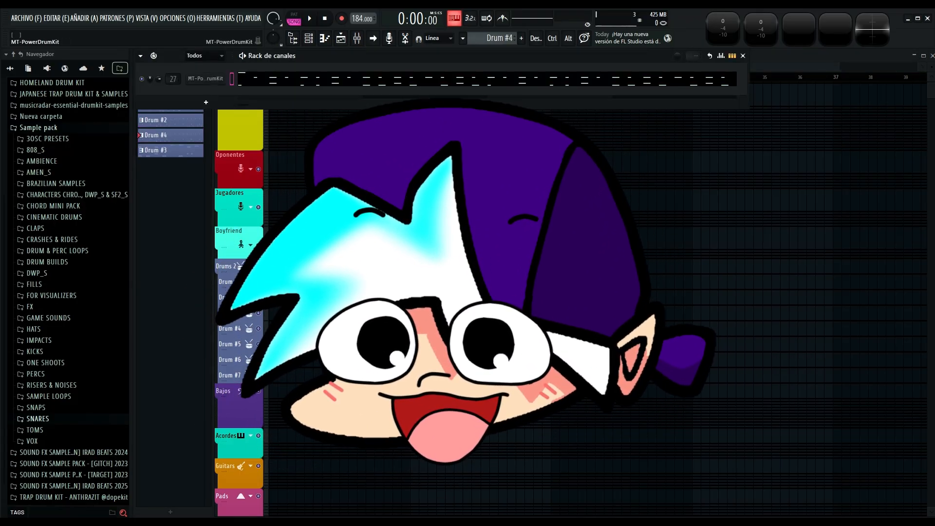
pyautogui.click(205, 78)
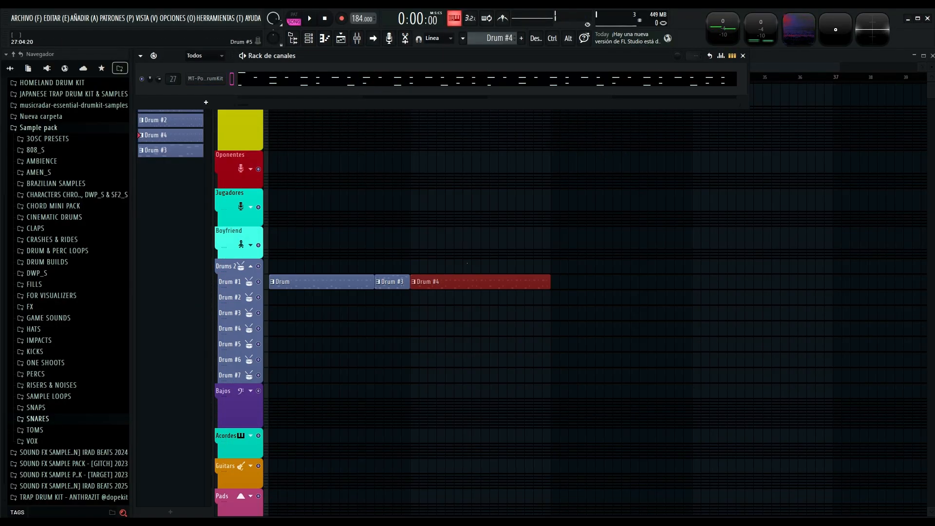
pyautogui.press('F6')
pyautogui.press('space')
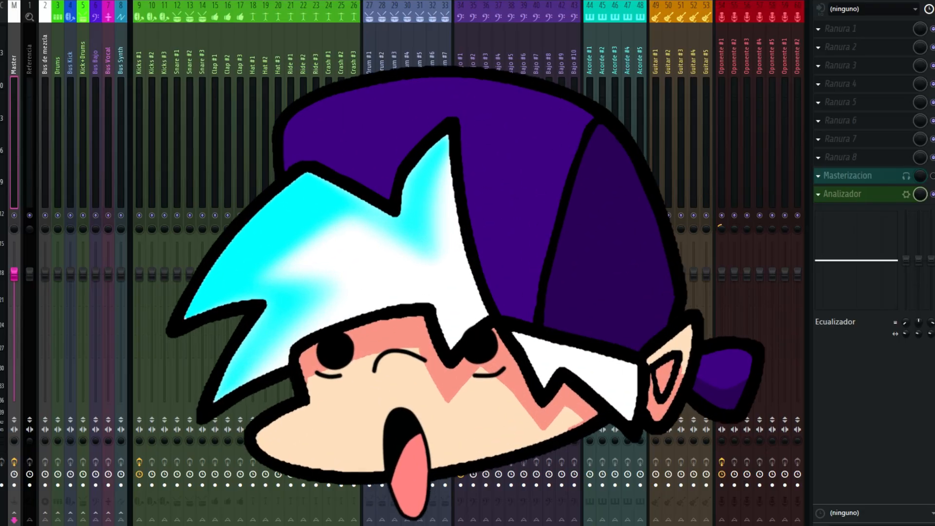
# Go through the Kicks #1, Snare #1, Clap #1, Hat #1 and Ride #1 mixer tracks.
pyautogui.click(139, 146)
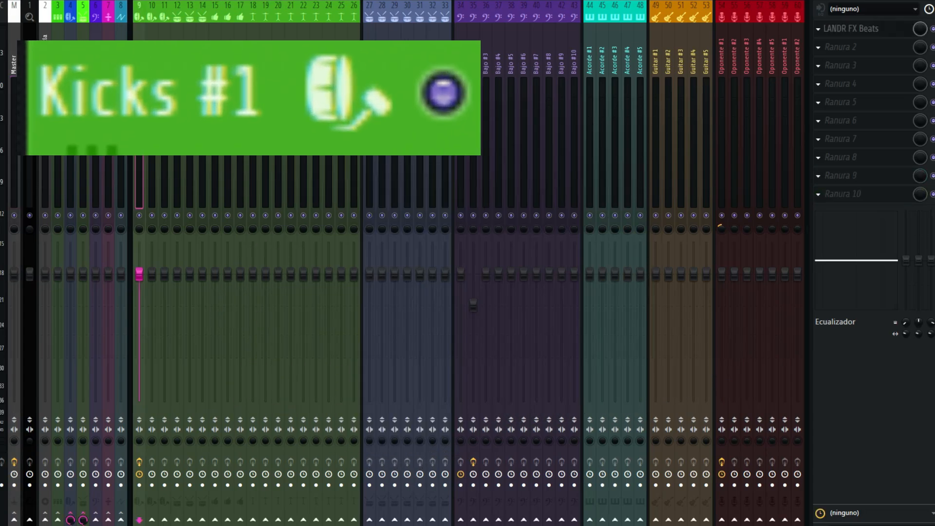
pyautogui.click(178, 146)
pyautogui.click(215, 146)
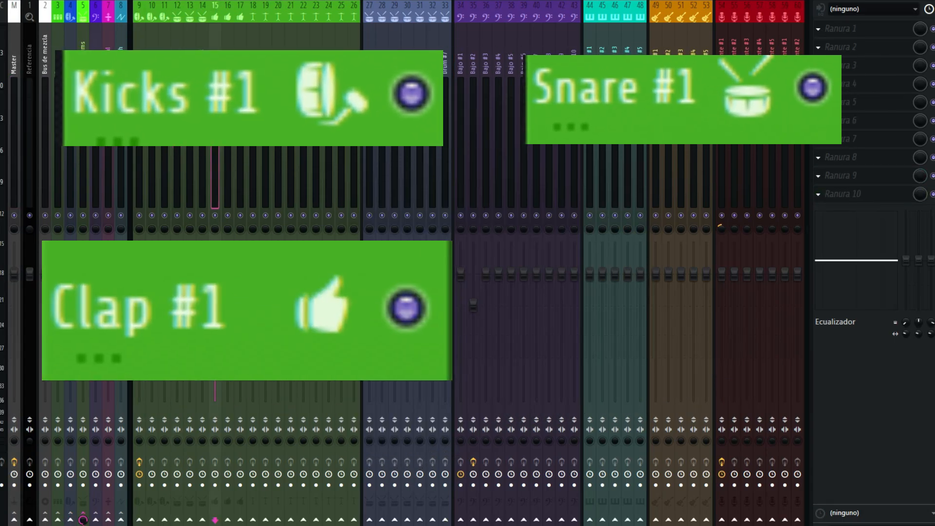
pyautogui.click(253, 146)
pyautogui.click(290, 107)
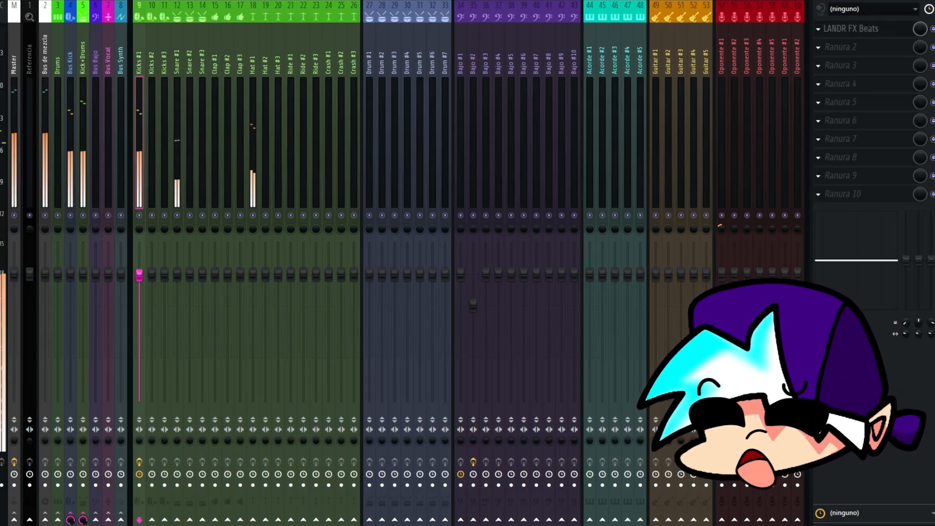
# Balance the drum levels in the mixer by lowering the Hat #1 and Snare #1 faders and slightly raising Kicks #1.
pyautogui.moveTo(253, 274); pyautogui.dragTo(253, 295)
pyautogui.click(177, 274)
pyautogui.moveTo(177, 274)
pyautogui.mouseDown()
pyautogui.moveTo(177, 297)
pyautogui.moveTo(177, 290)
pyautogui.mouseUp()
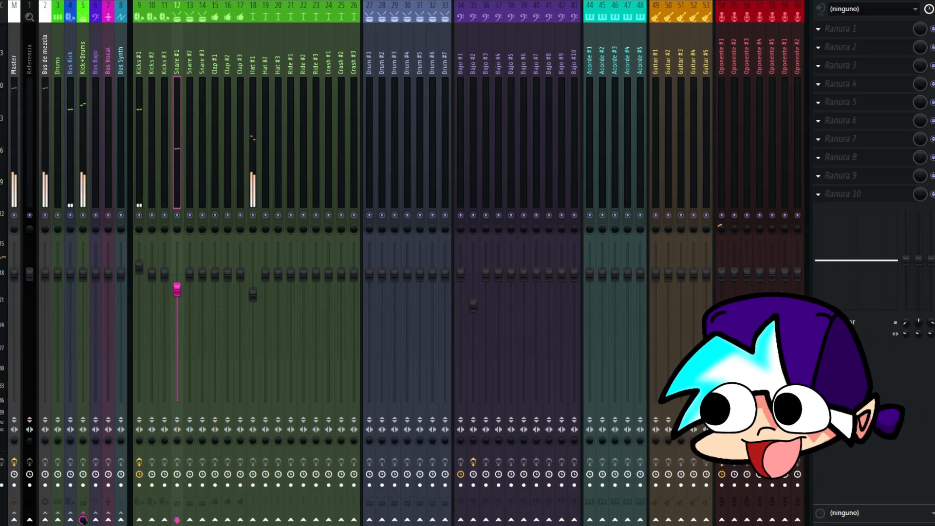
pyautogui.moveTo(252, 294); pyautogui.dragTo(253, 298)
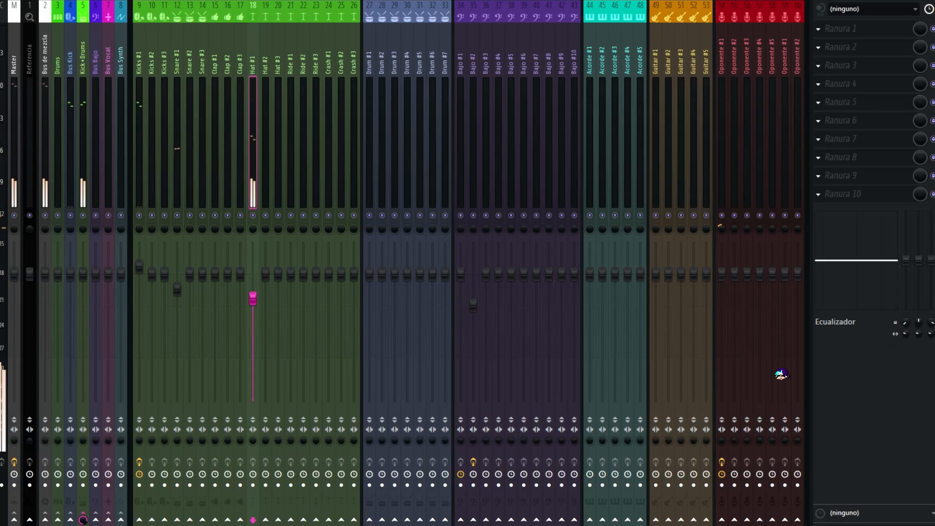
pyautogui.click(177, 289)
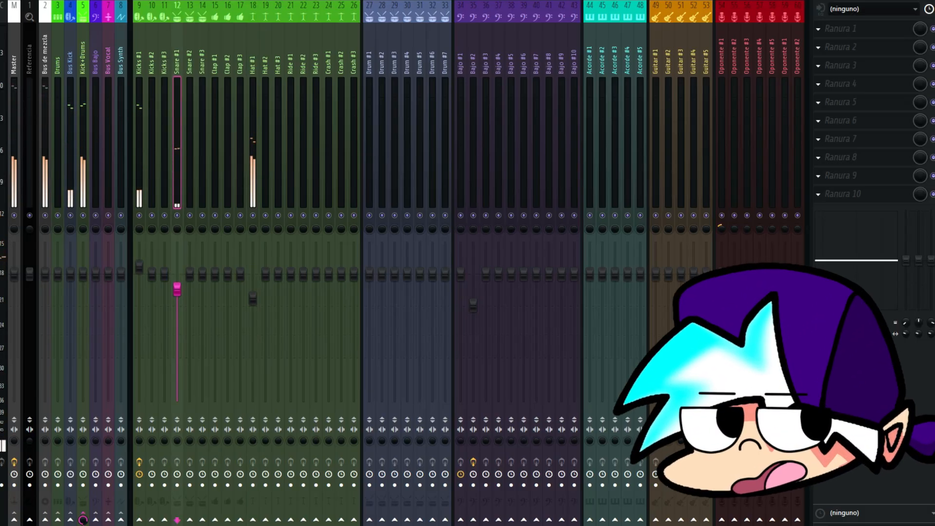
pyautogui.click(253, 298)
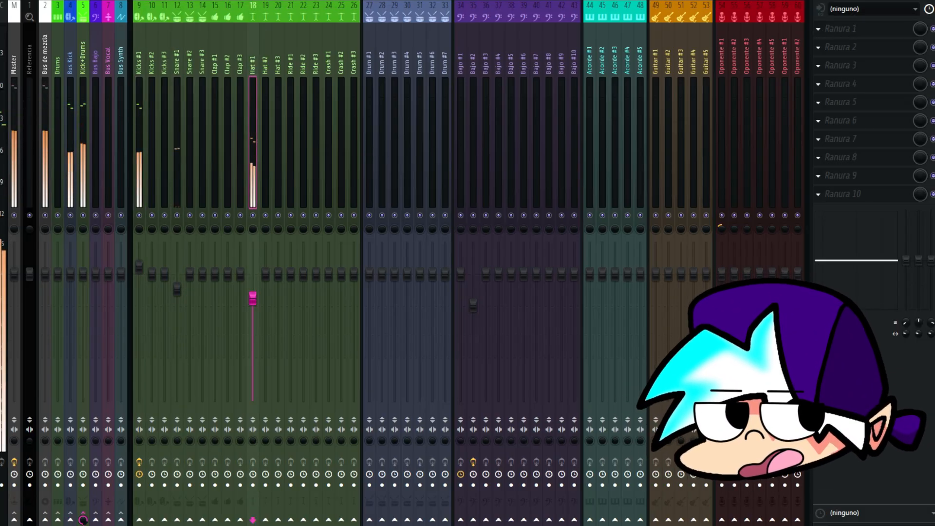
# Add Fruity Parametric EQ 2 to the second effect slot of Kicks #1 and adjust its bands.
pyautogui.click(139, 266)
pyautogui.click(818, 47)
pyautogui.moveTo(799, 63)
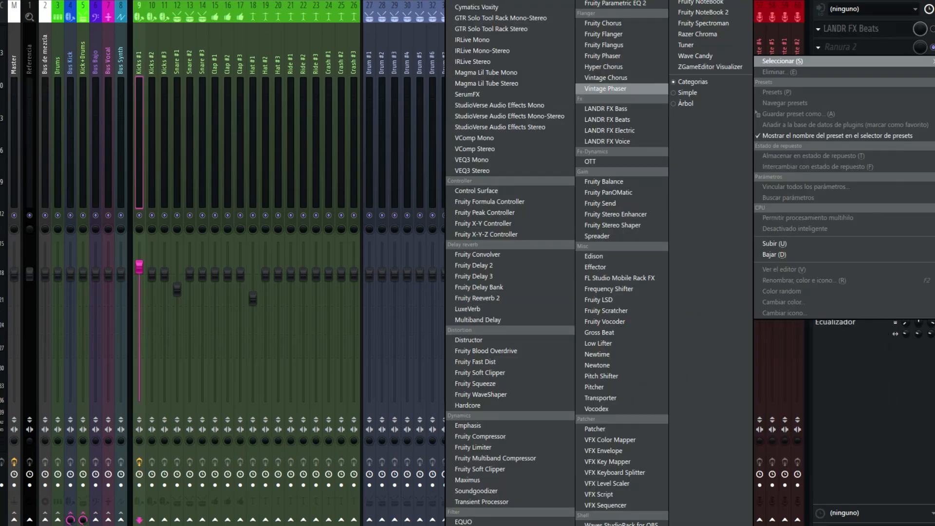
pyautogui.click(616, 3)
pyautogui.rightClick(225, 218)
pyautogui.moveTo(243, 248)
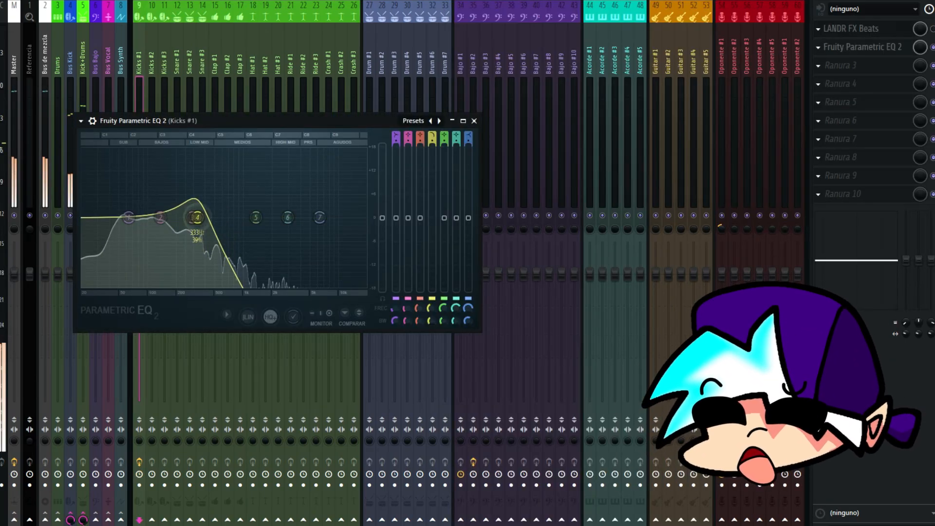
pyautogui.moveTo(197, 217); pyautogui.dragTo(223, 217)
pyautogui.moveTo(161, 217); pyautogui.dragTo(127, 223)
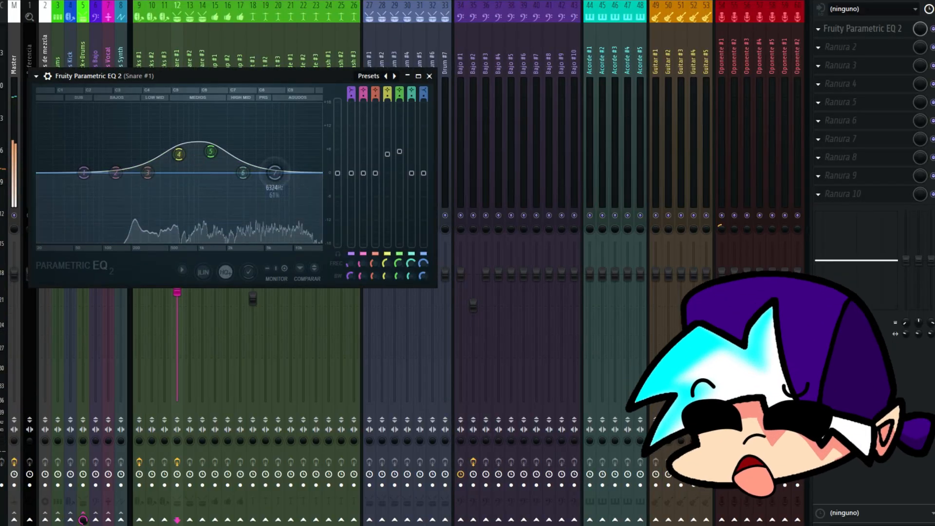
# Equalize Snare #1 by changing the filter settings and positions of its EQ bands.
pyautogui.rightClick(275, 172)
pyautogui.click(337, 214)
pyautogui.moveTo(274, 172); pyautogui.dragTo(306, 172)
pyautogui.rightClick(294, 173)
pyautogui.click(357, 278)
pyautogui.moveTo(116, 172); pyautogui.dragTo(117, 174)
pyautogui.moveTo(243, 173); pyautogui.dragTo(250, 158)
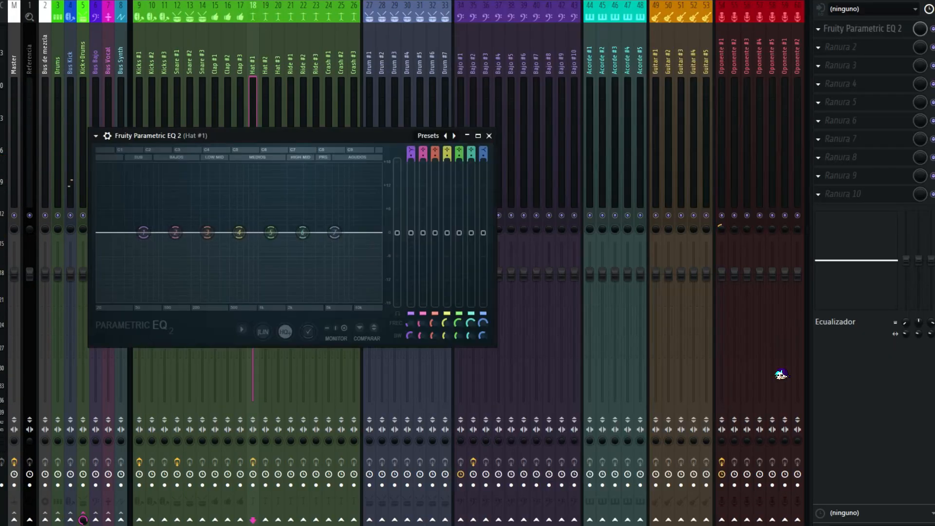
# Shape Hat #1 in Fruity Parametric EQ 2 with a steep high-pass on band 5 and a steep low-pass on band 7.
pyautogui.rightClick(271, 232)
pyautogui.click(336, 282)
pyautogui.rightClick(271, 232)
pyautogui.click(333, 337)
pyautogui.moveTo(271, 232); pyautogui.dragTo(365, 232)
pyautogui.rightClick(365, 232)
pyautogui.click(424, 272)
pyautogui.rightClick(365, 232)
pyautogui.click(426, 337)
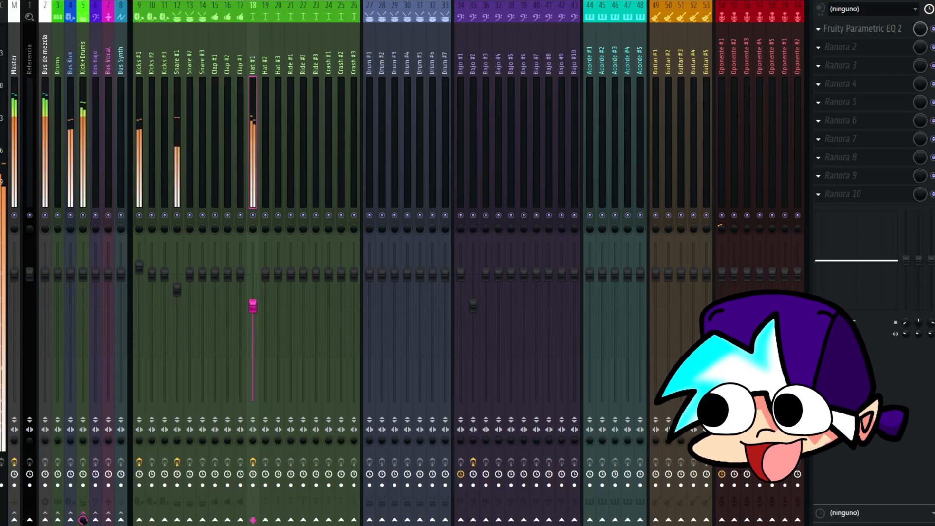
# Add Fruity Limiter to the third effect slot of Kicks #1 and adjust its compressor threshold and envelope.
pyautogui.click(139, 146)
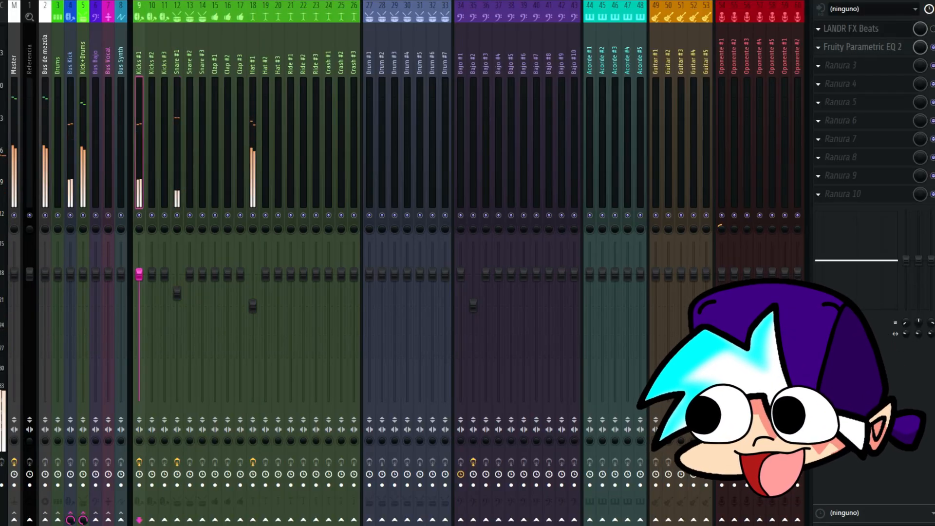
pyautogui.press('space')
pyautogui.click(291, 146)
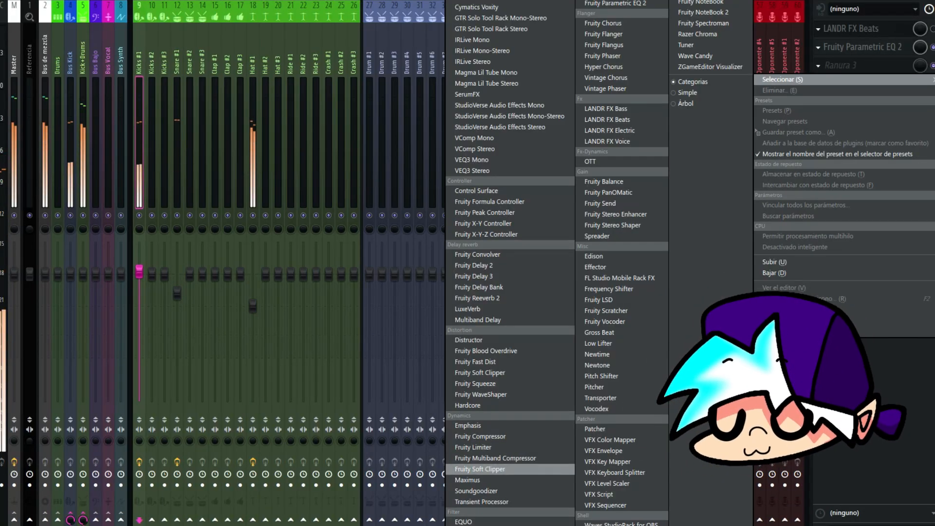
pyautogui.click(480, 445)
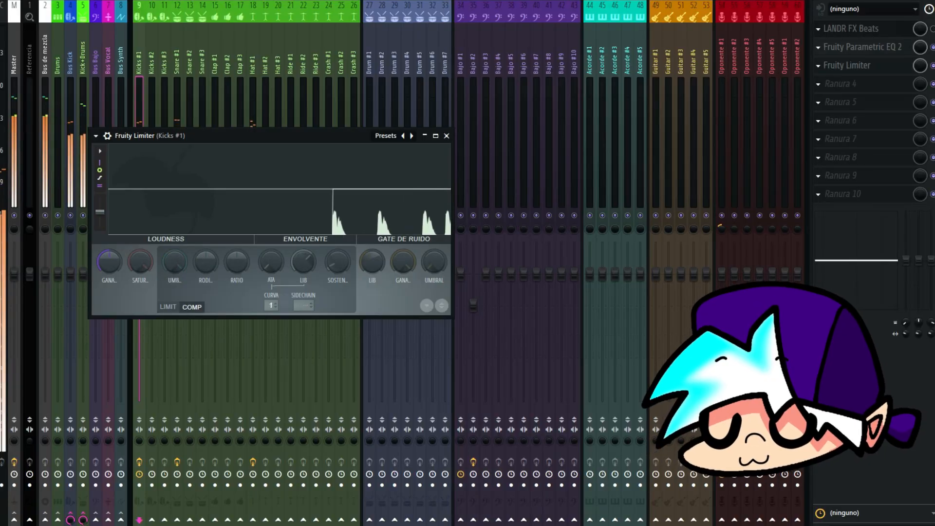
pyautogui.moveTo(174, 262); pyautogui.dragTo(236, 254)
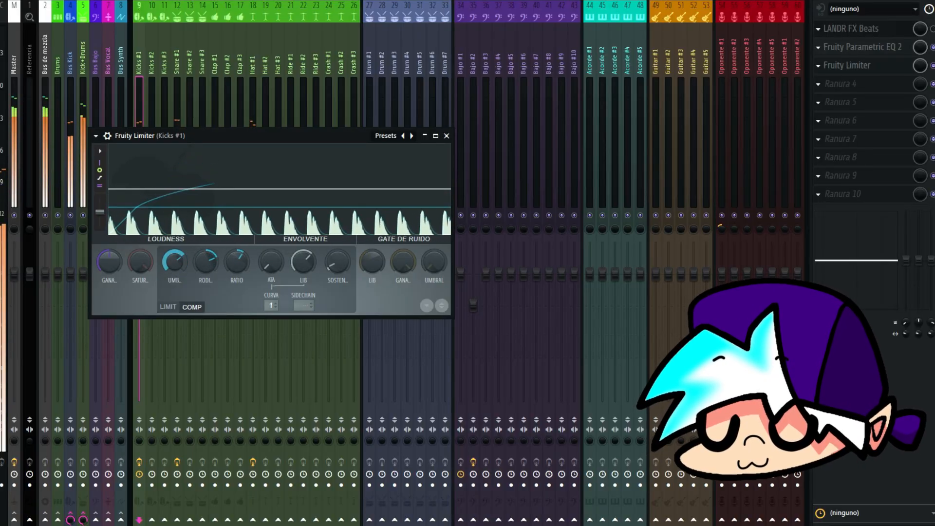
pyautogui.moveTo(174, 262); pyautogui.dragTo(174, 270)
pyautogui.moveTo(271, 262); pyautogui.dragTo(304, 270)
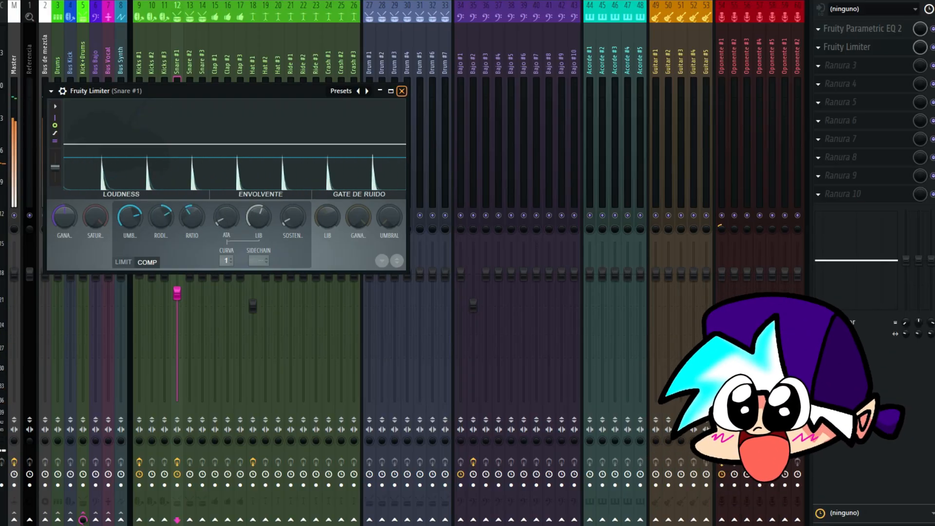
# Compress Snare #1 and Hat #1 with Fruity Limiter in their second effect slots.
pyautogui.press('Escape')
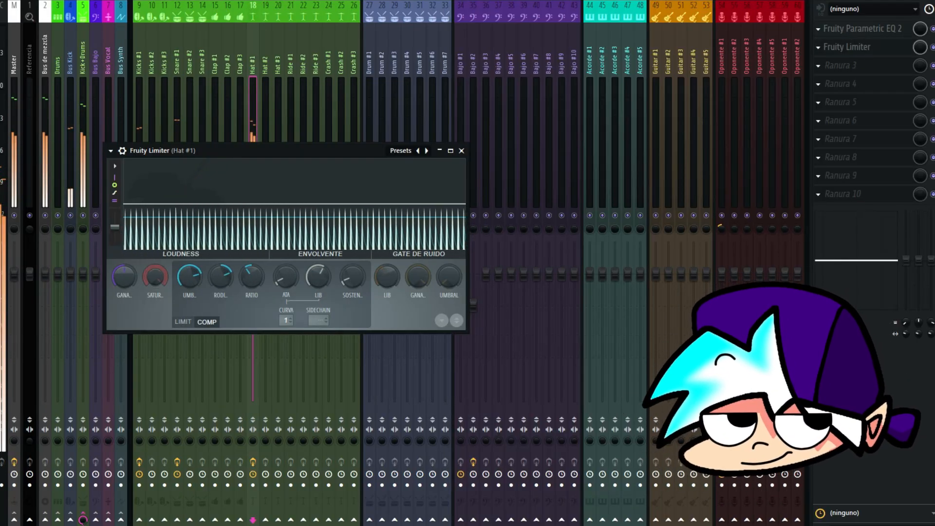
pyautogui.press('Escape')
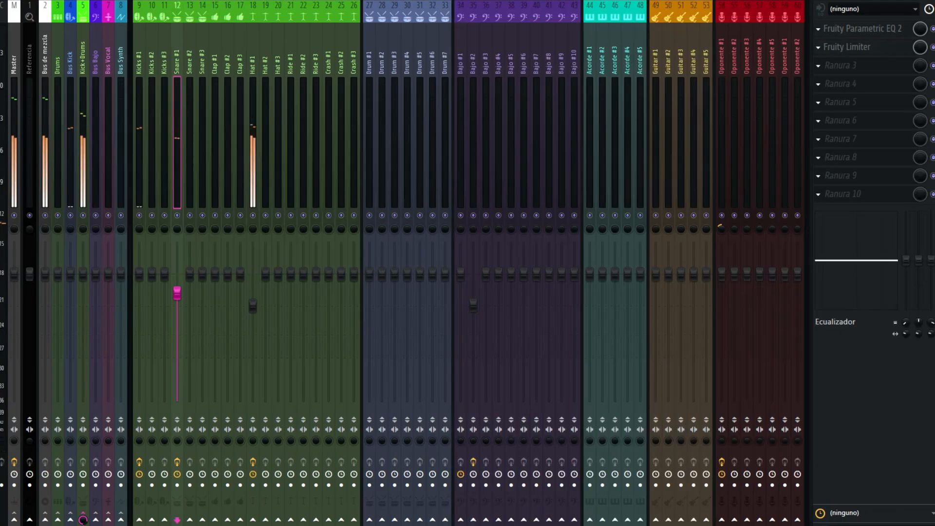
pyautogui.press('space')
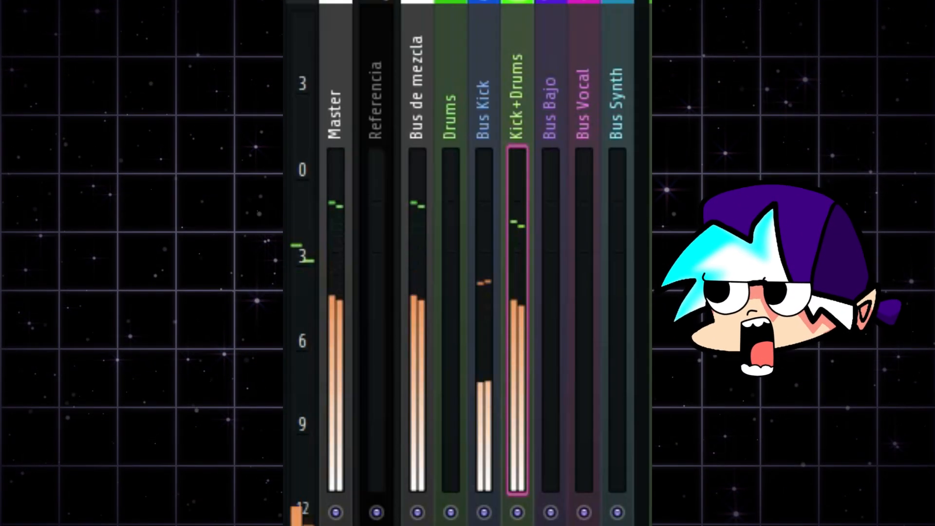
# Balance the drum buses by lowering the Bus Kick and Kick+Drums faders while watching the Master level.
pyautogui.click(484, 319)
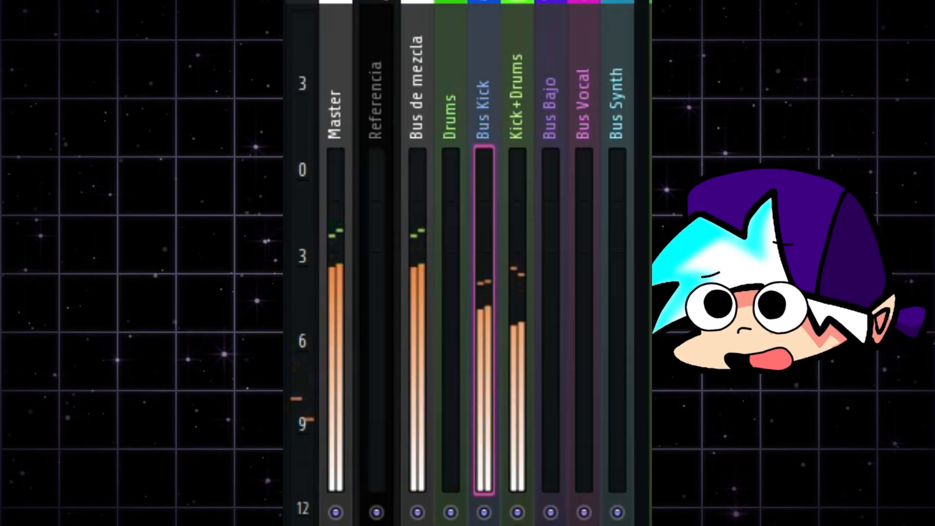
pyautogui.click(517, 319)
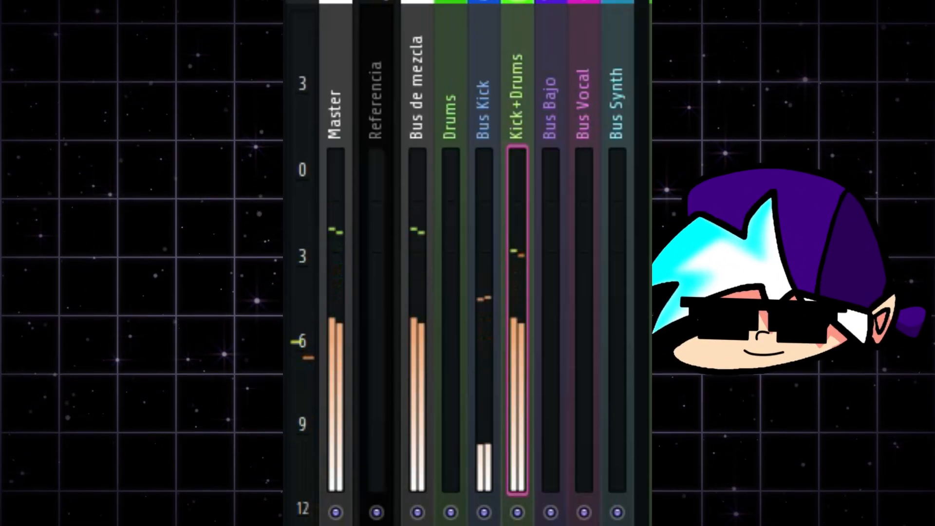
pyautogui.click(336, 319)
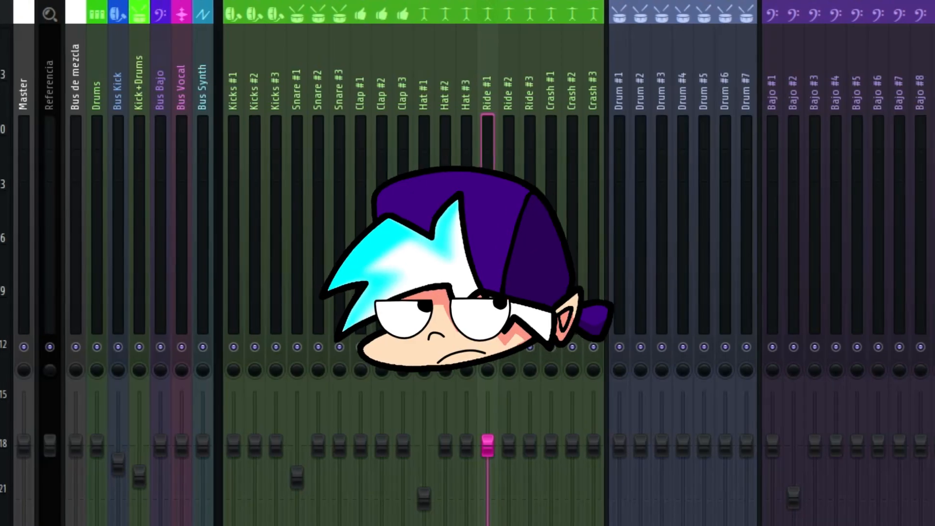
# Play the song and check the mixer levels of the kick, bass, Synth #1 and Synth #2 tracks.
pyautogui.press('space')
pyautogui.click(234, 224)
pyautogui.click(793, 224)
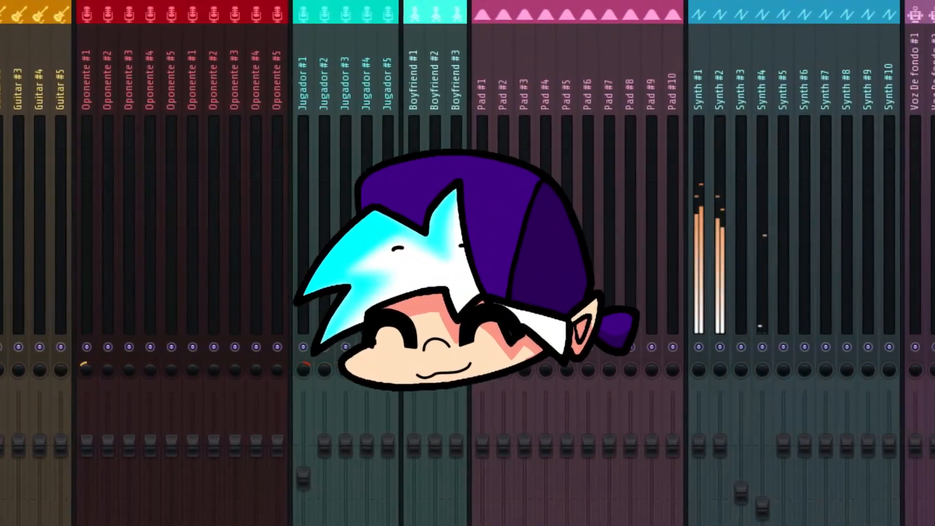
pyautogui.click(704, 224)
pyautogui.click(725, 224)
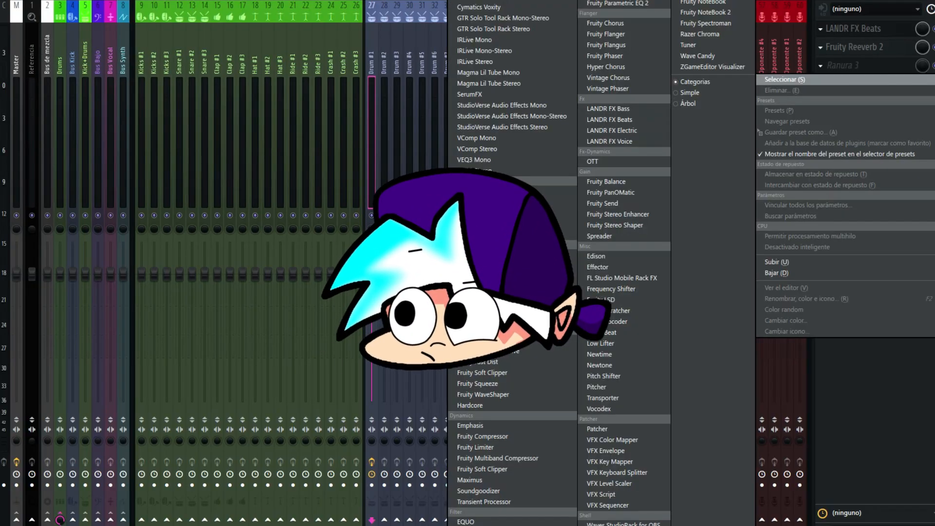
# Add Fruity Parametric EQ 2 to the third effect slot of Drum #1 and boost the low end with band 2.
pyautogui.click(618, 3)
pyautogui.press('space')
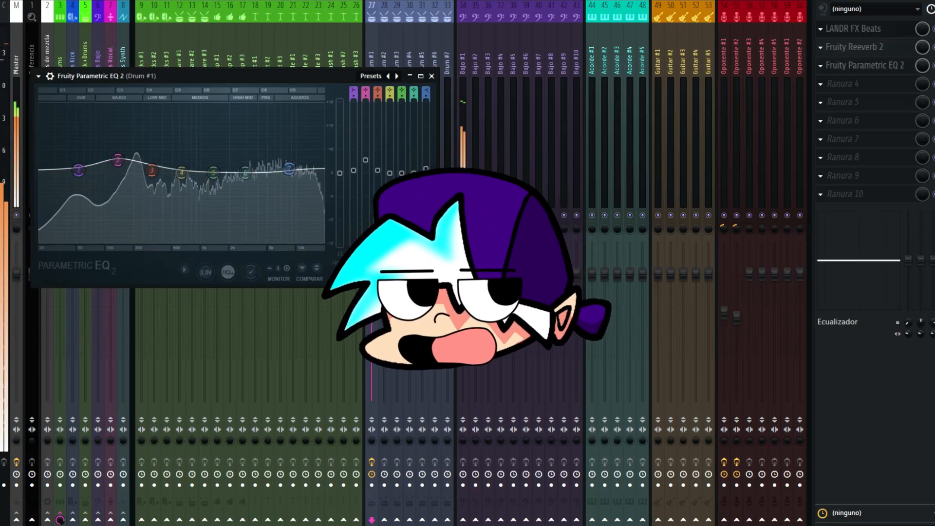
pyautogui.press('Escape')
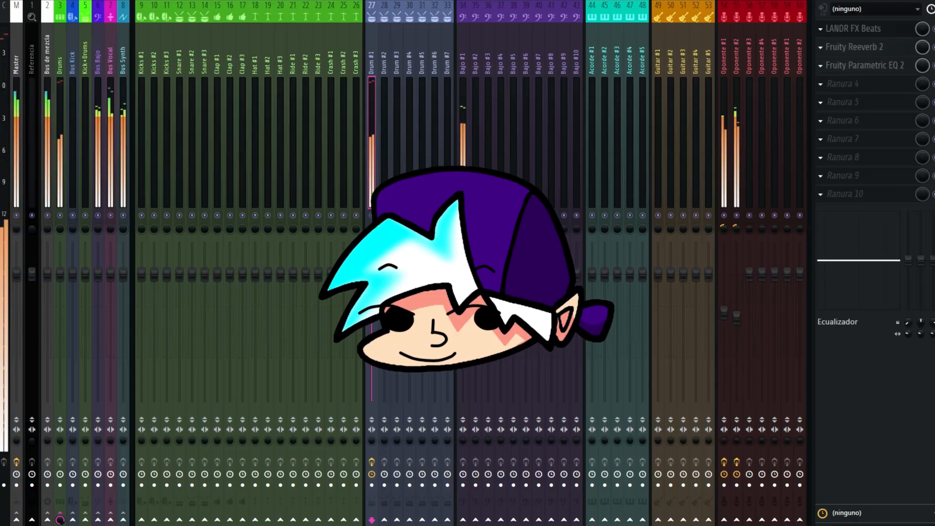
pyautogui.press('Escape')
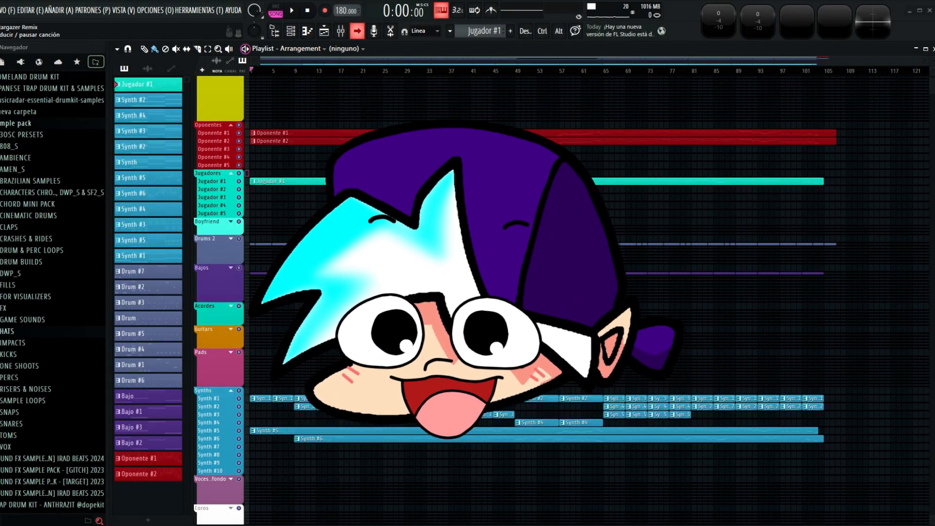
# Play the arrangement from the start with continuous scrolling and review the opponent, player and synth tracks up close.
pyautogui.press('space')
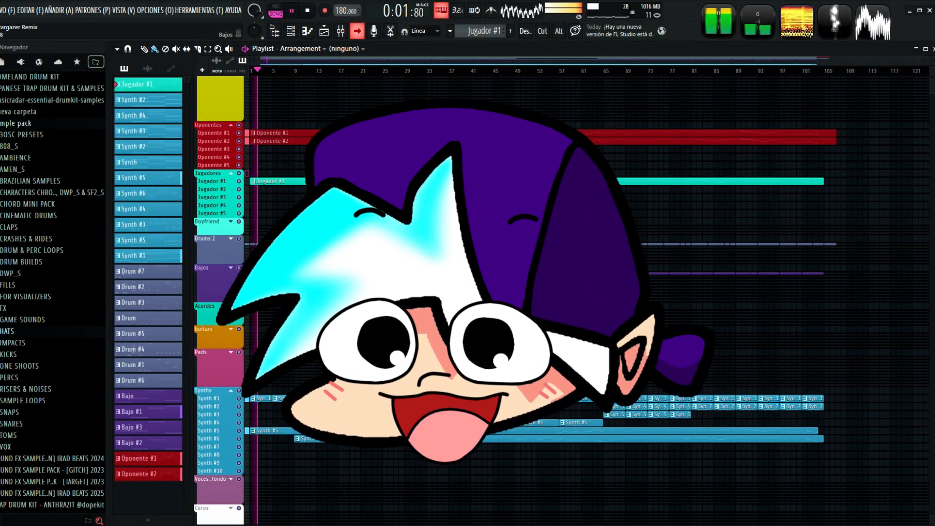
pyautogui.scroll(3, 590, 292)
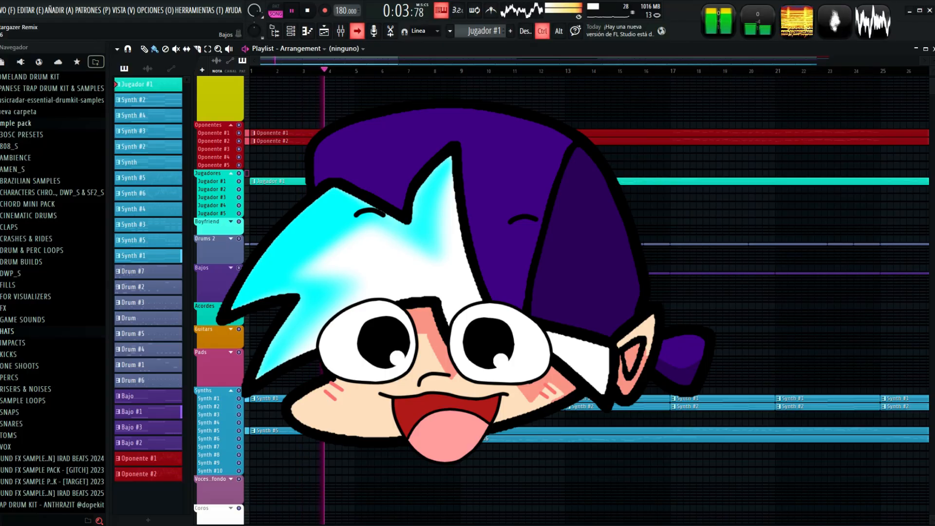
pyautogui.scroll(2, 589, 293)
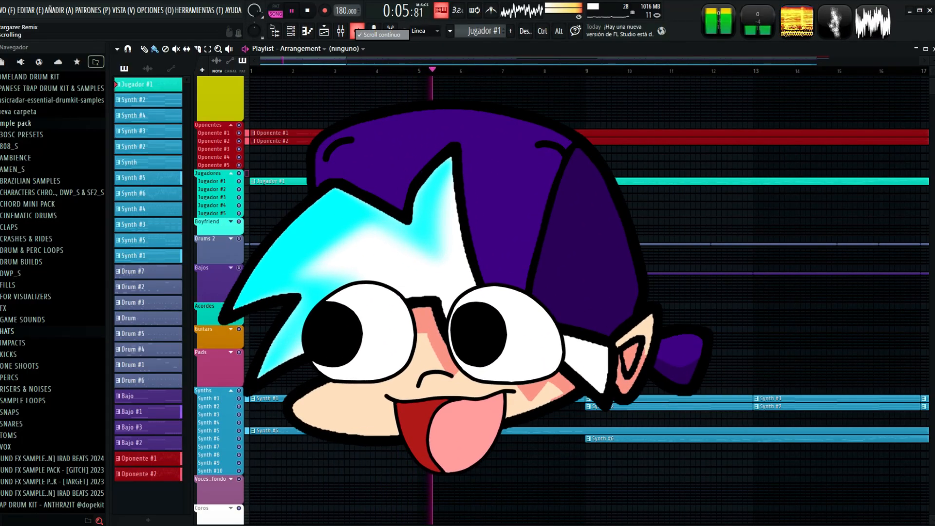
pyautogui.rightClick(358, 26)
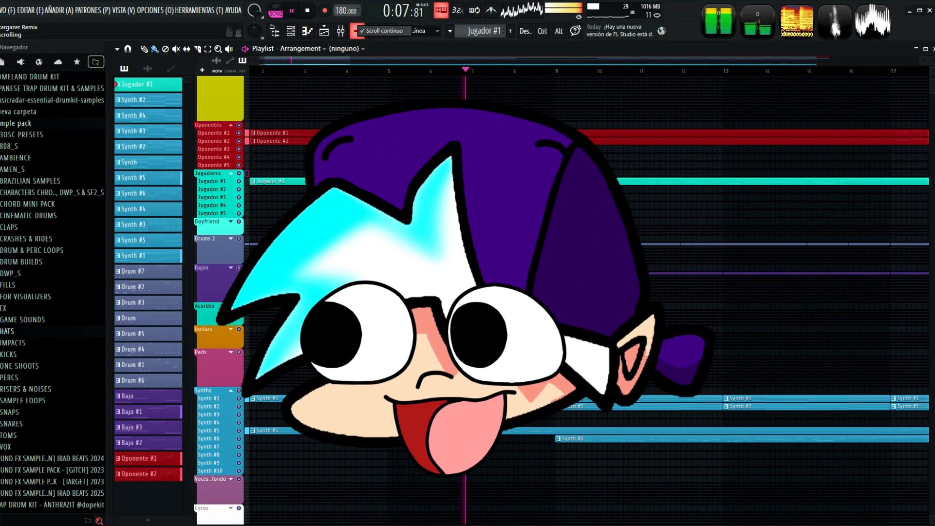
pyautogui.press('Escape')
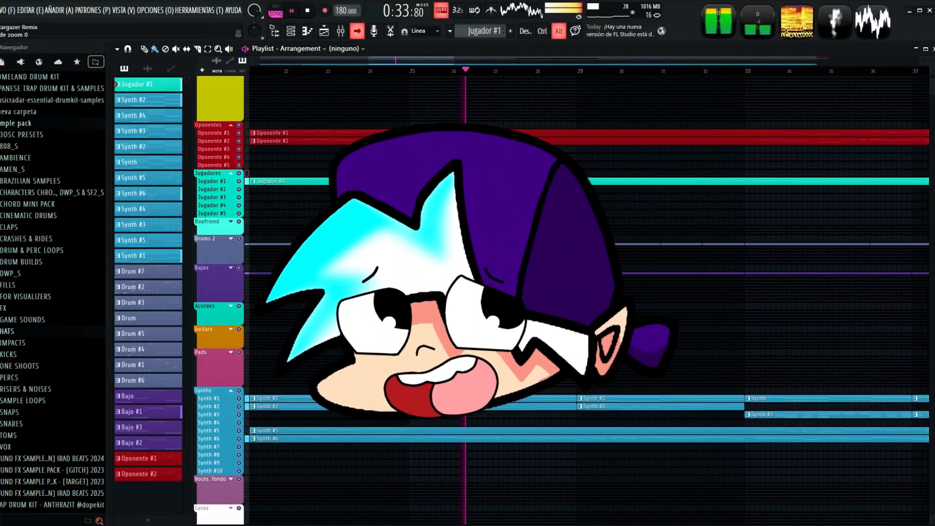
pyautogui.scroll(1, 589, 292)
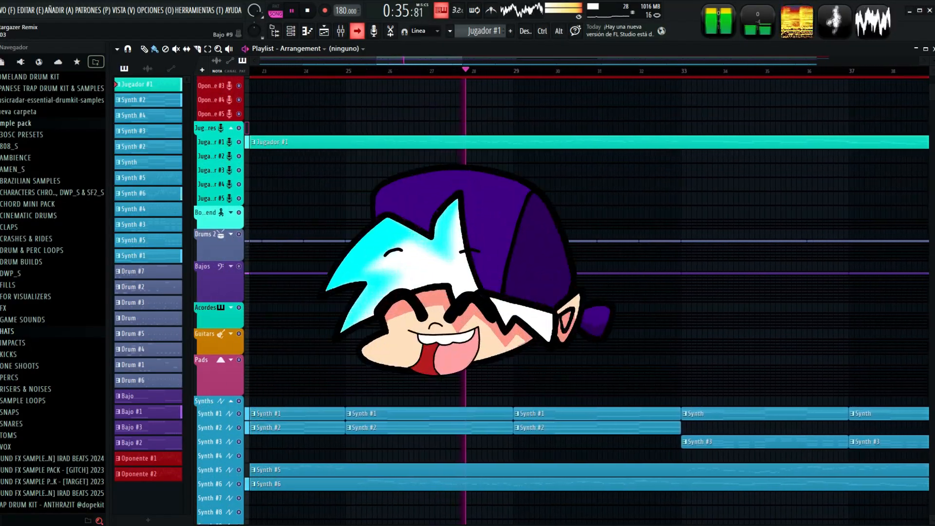
pyautogui.scroll(1, 590, 292)
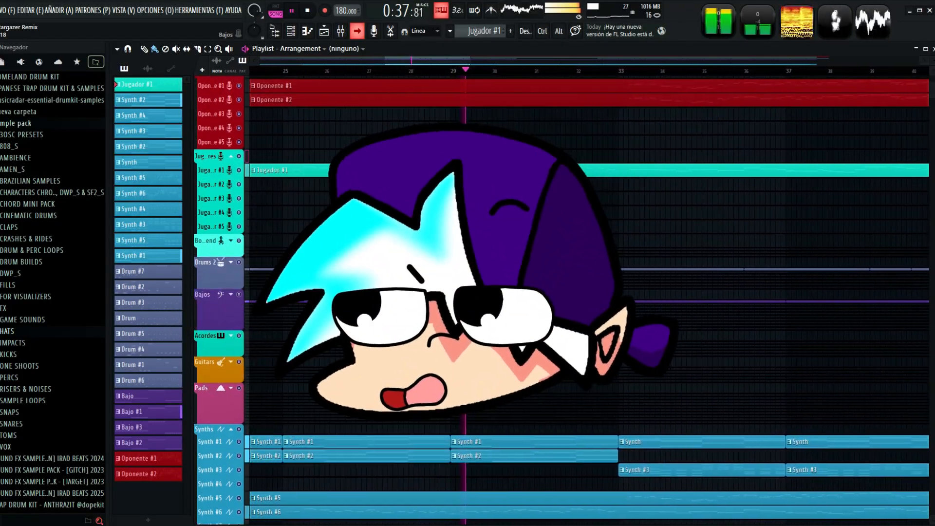